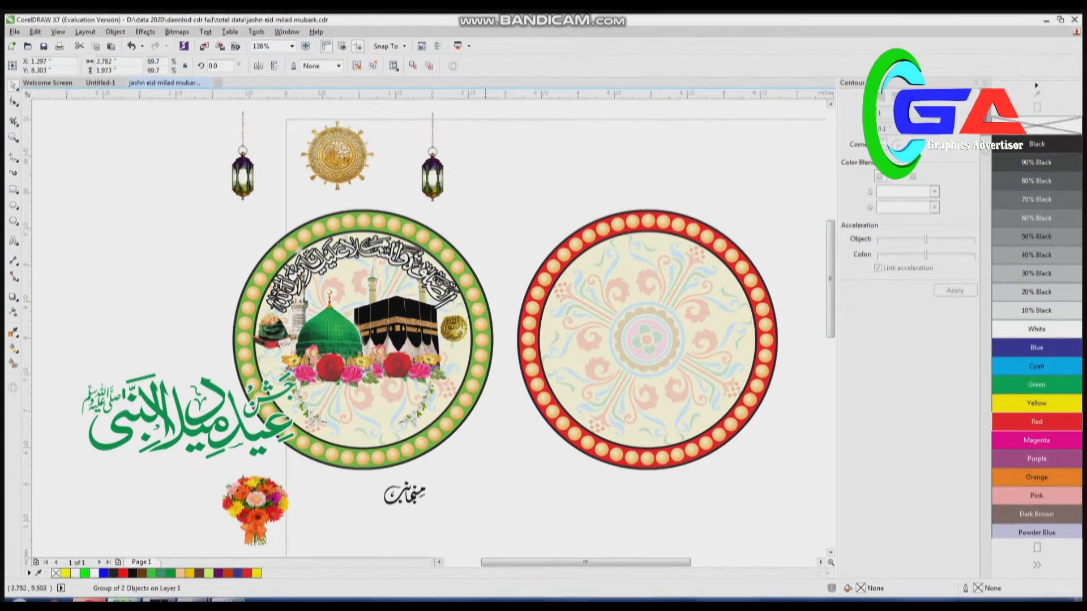
- Nudge the mosque and Kaaba artwork upward, and give the arched calligraphy a Blue fill with no outline
left_click_drag(394, 319, 393, 311)
left_click(343, 256)
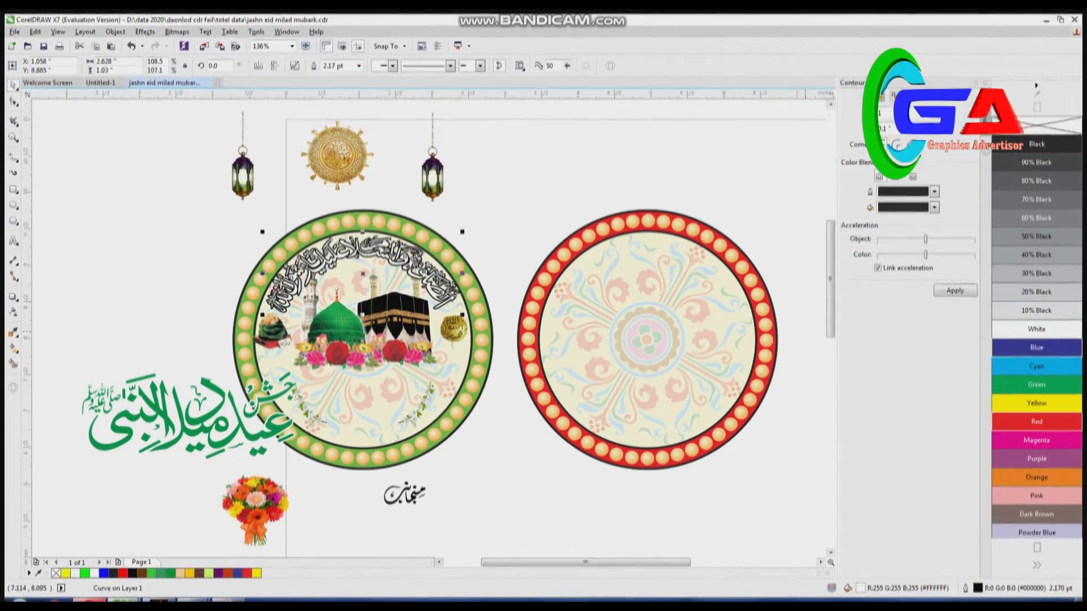
left_click(1036, 347)
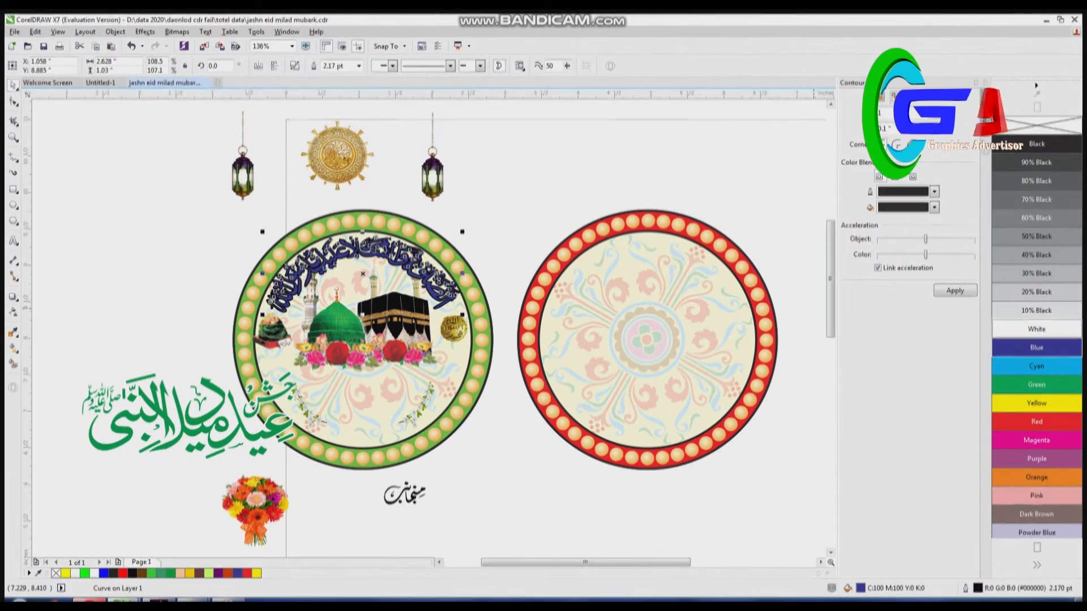
right_click(1036, 126)
left_click(546, 124)
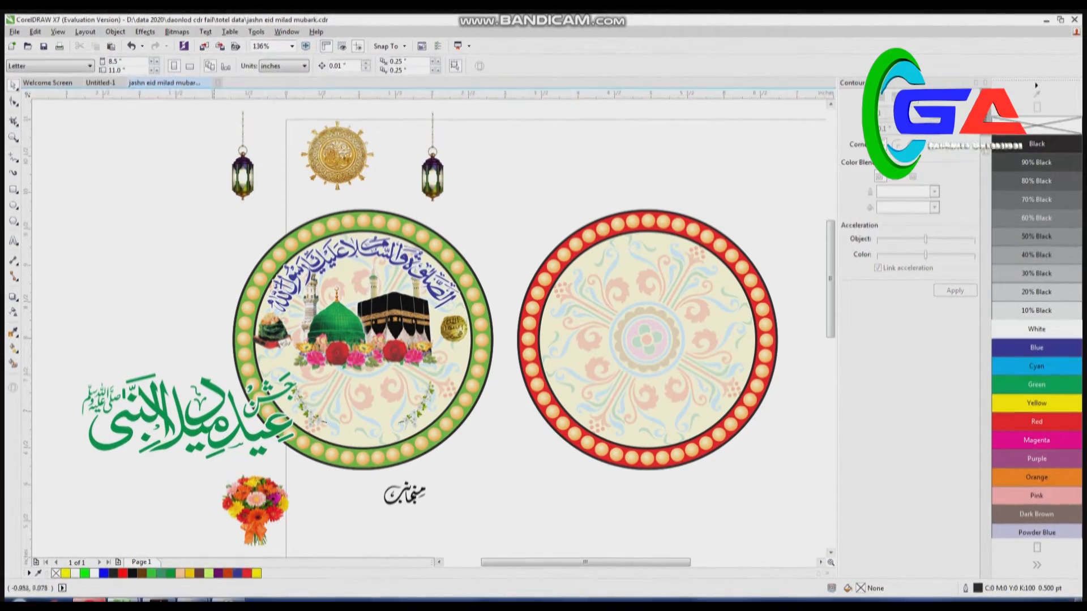
- Move the green title calligraphy off the circle and enlarge the flower-branch pair to follow the green circle's lower inner edge
left_click_drag(197, 425, 145, 371)
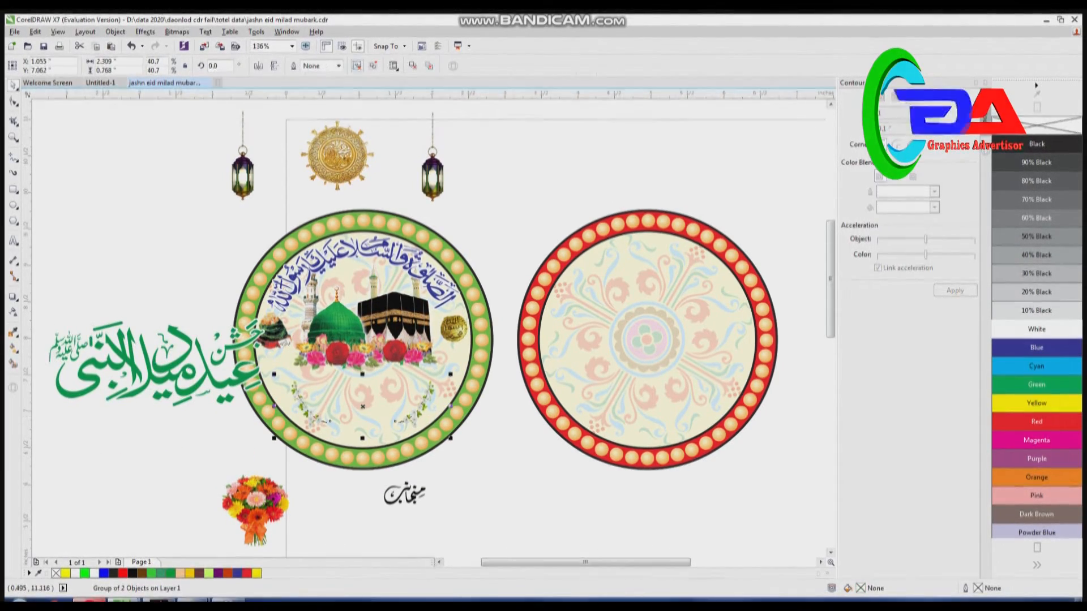
left_click_drag(451, 374, 483, 363)
left_click_drag(274, 438, 247, 447)
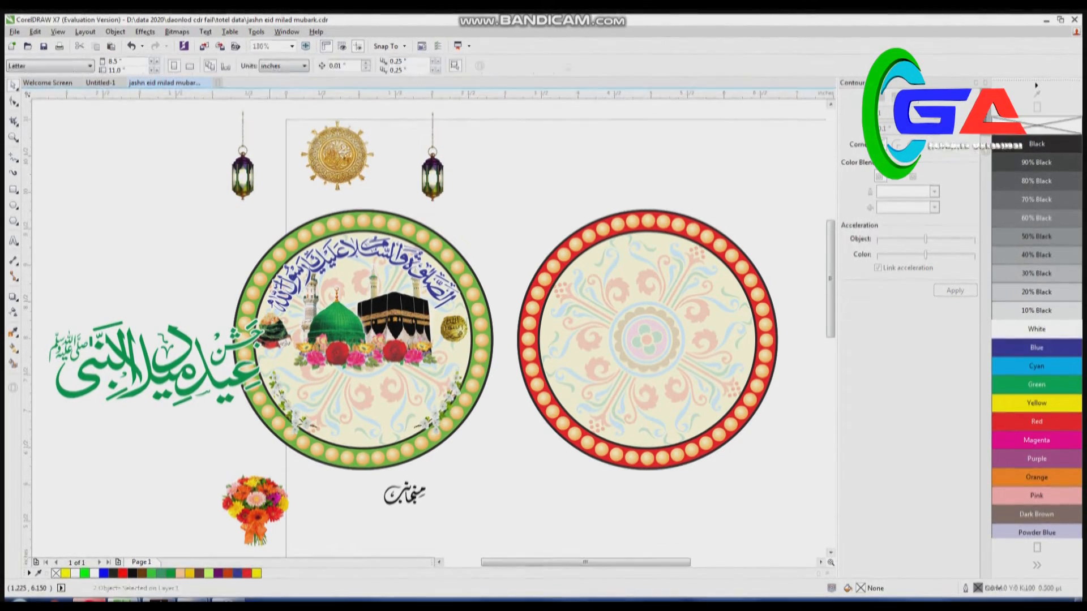
- Place the green title calligraphy inside the green circle beneath the roses, scaled down to about 1.87 inches wide
left_click_drag(192, 372, 369, 388)
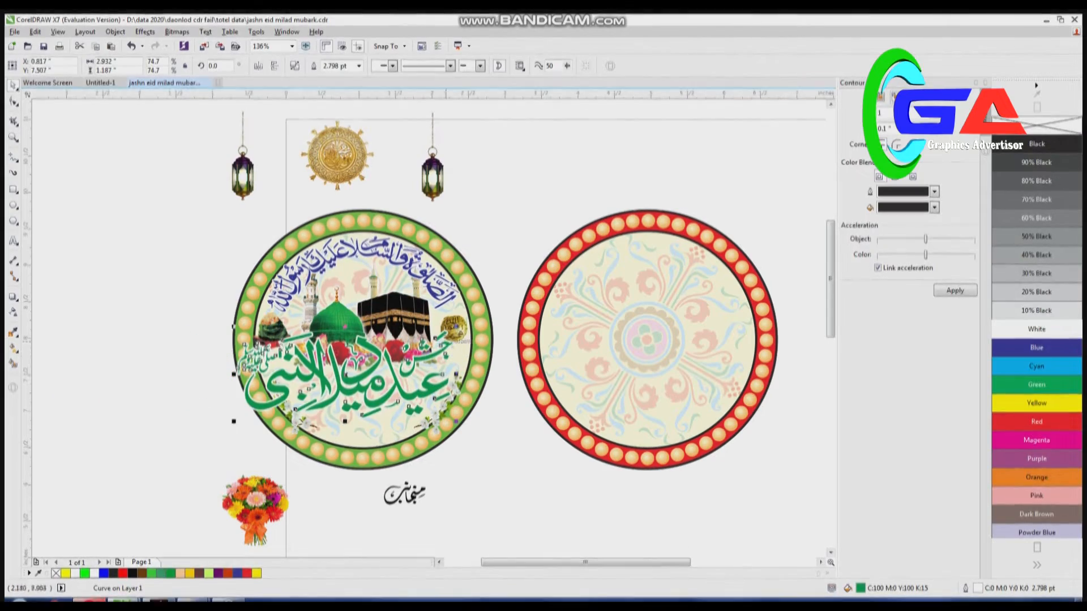
left_click_drag(455, 328, 449, 355)
left_click_drag(364, 379, 433, 372)
left_click_drag(391, 408, 398, 404)
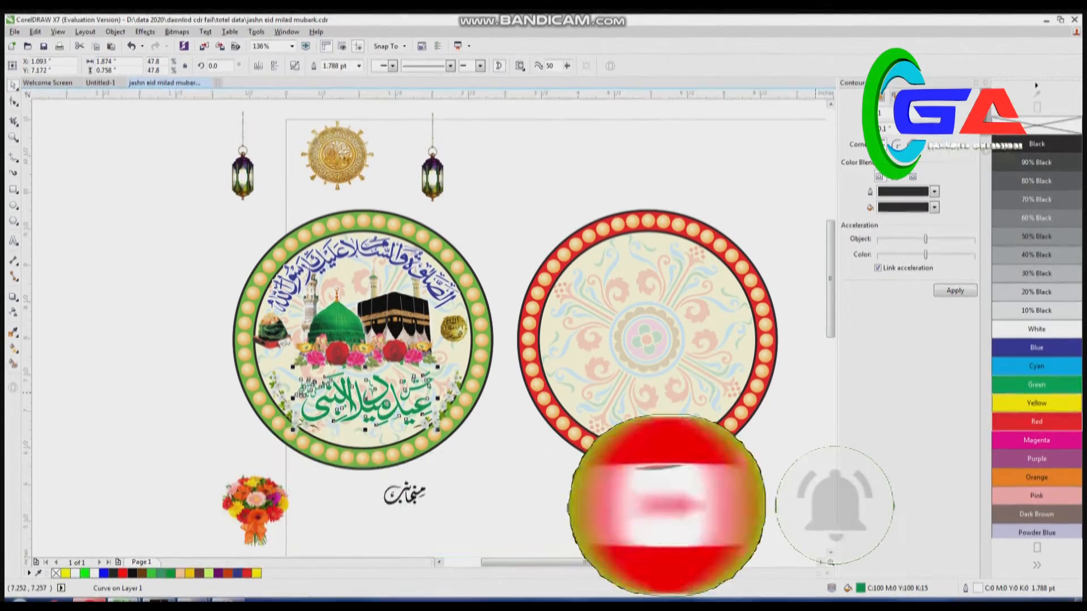
- Recolour the title calligraphy Magenta and give its slightly offset copy behind it a Green fill and outline
left_click(1035, 440)
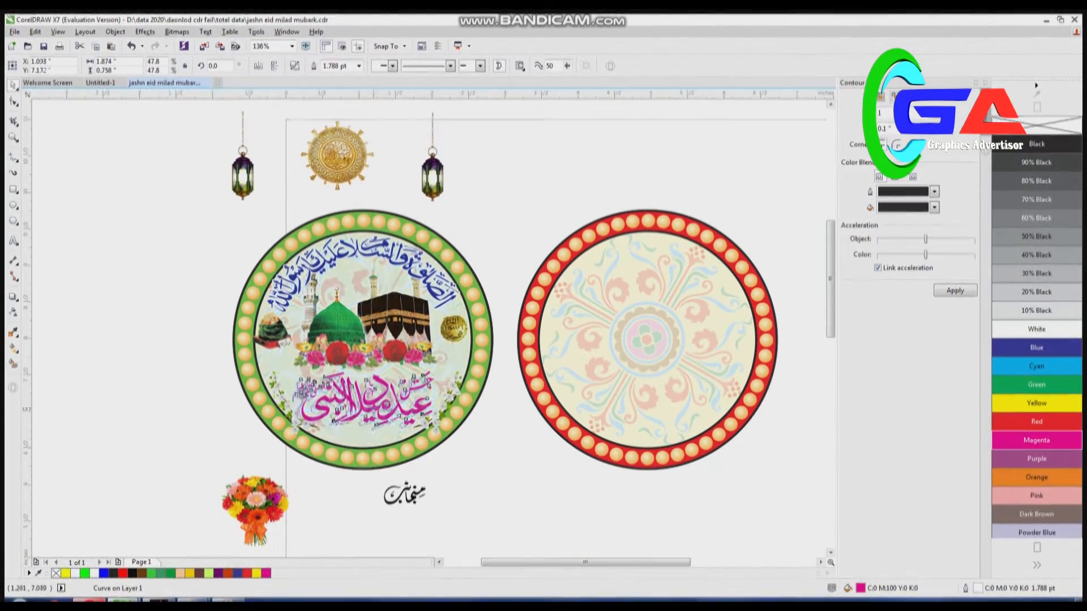
scroll(377, 406, "up", 2)
left_click_drag(387, 415, 392, 406)
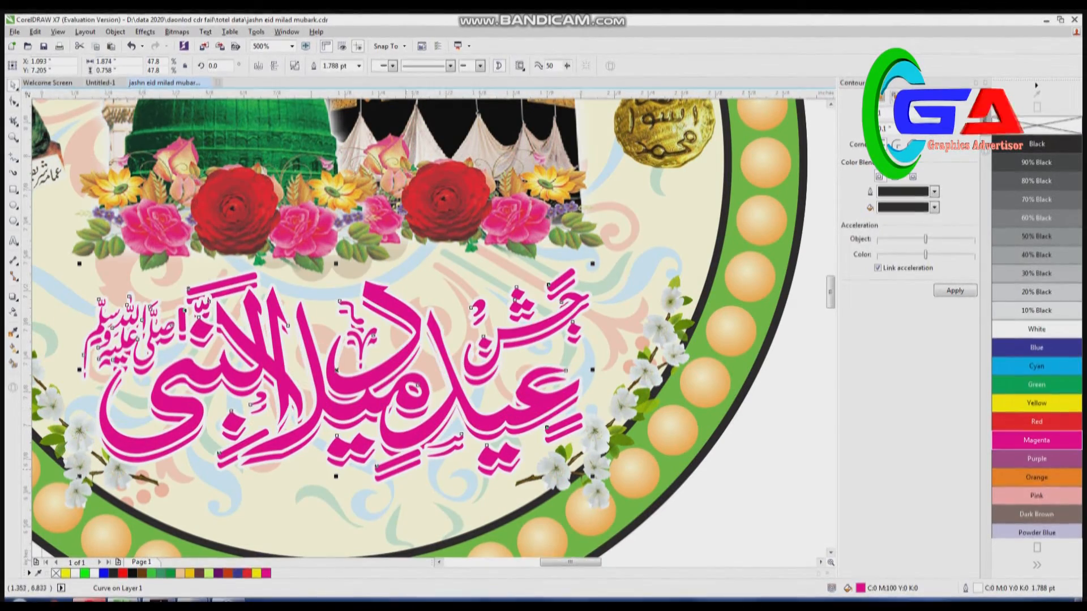
left_click(1037, 385)
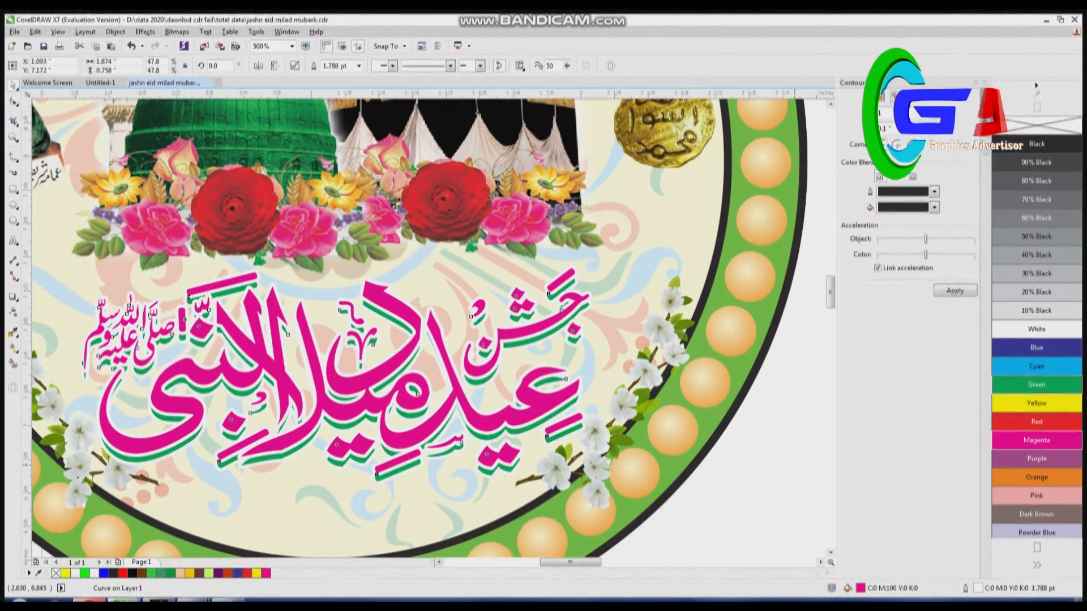
right_click(1037, 385)
- Blend the magenta title with its green copy and nudge the magenta one upward to deepen the shadow effect
left_click(13, 296)
left_click(53, 320)
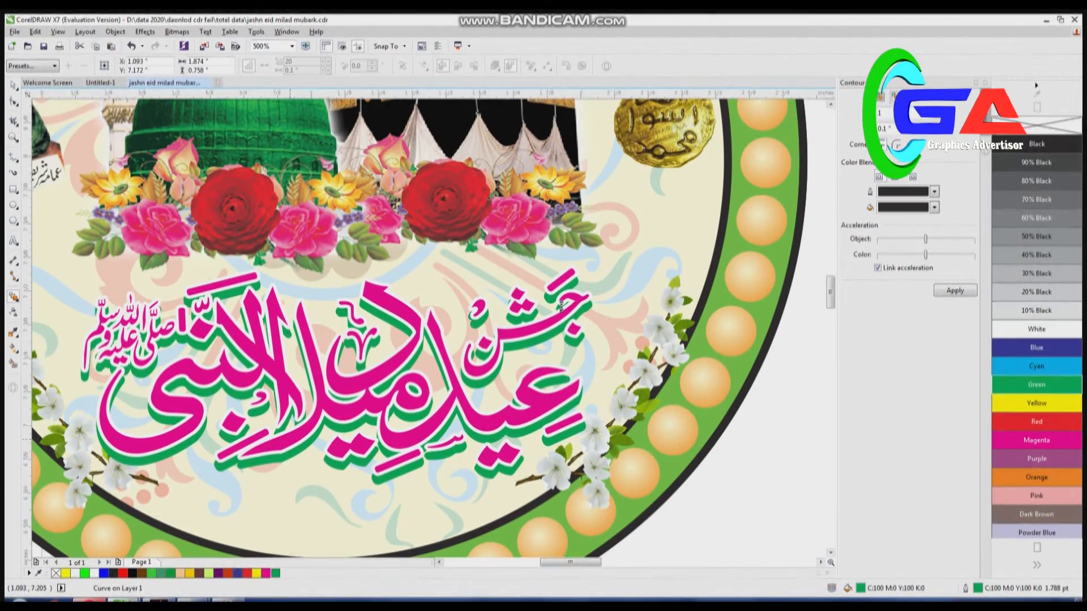
left_click_drag(561, 306, 336, 373)
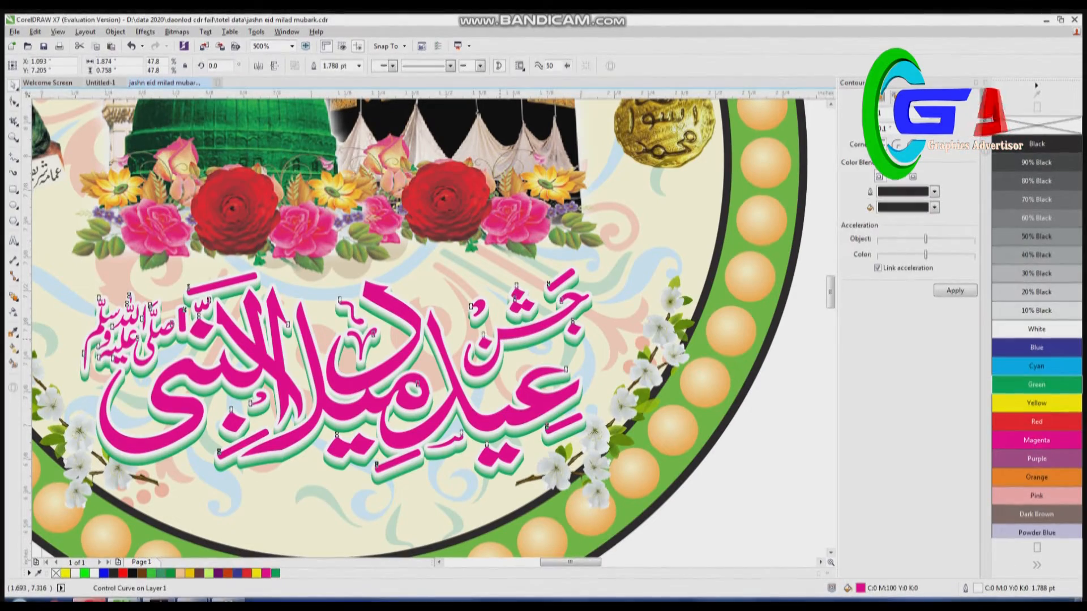
key("Up")
key("Up")
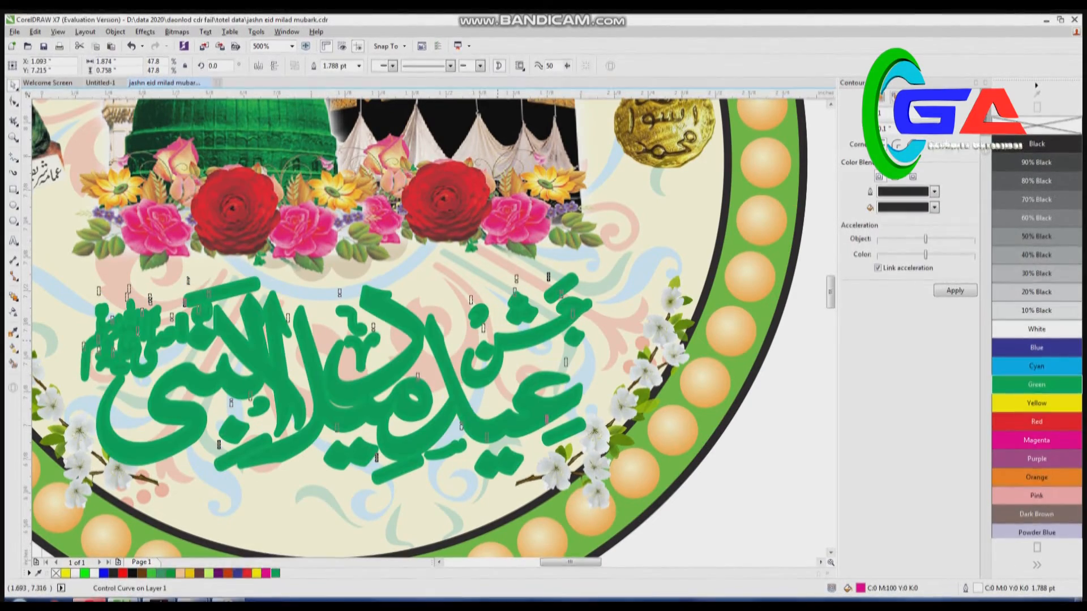
key("Up")
key("Up")
key("Up")
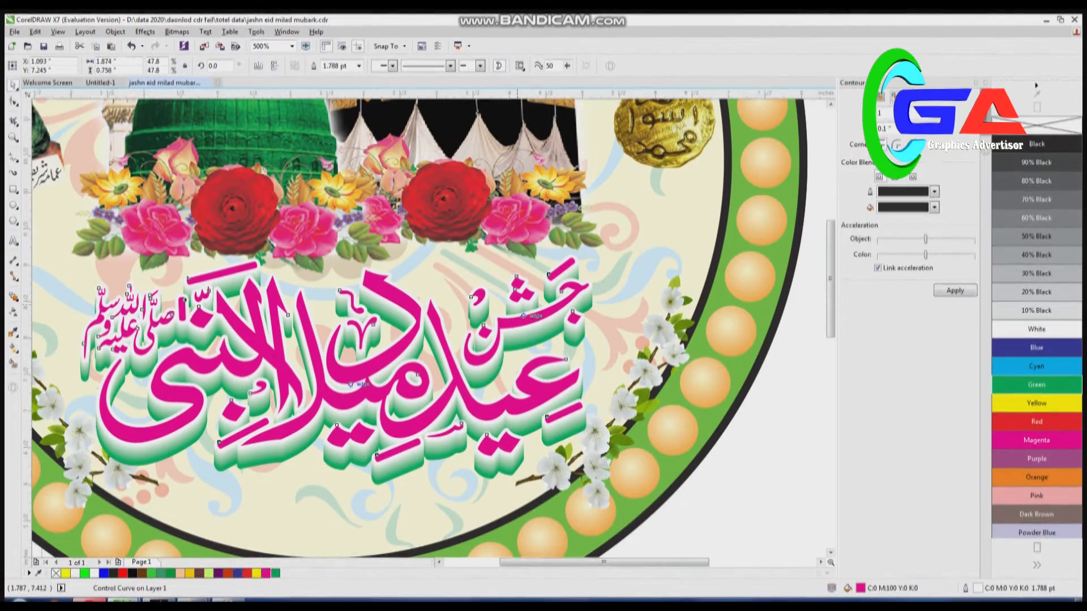
key("F4")
key("Escape")
- Move the small black calligraphy aside and place shrunken copies of the flower bouquet in front, at both inner sides of the green circle
left_click_drag(125, 214, 437, 447)
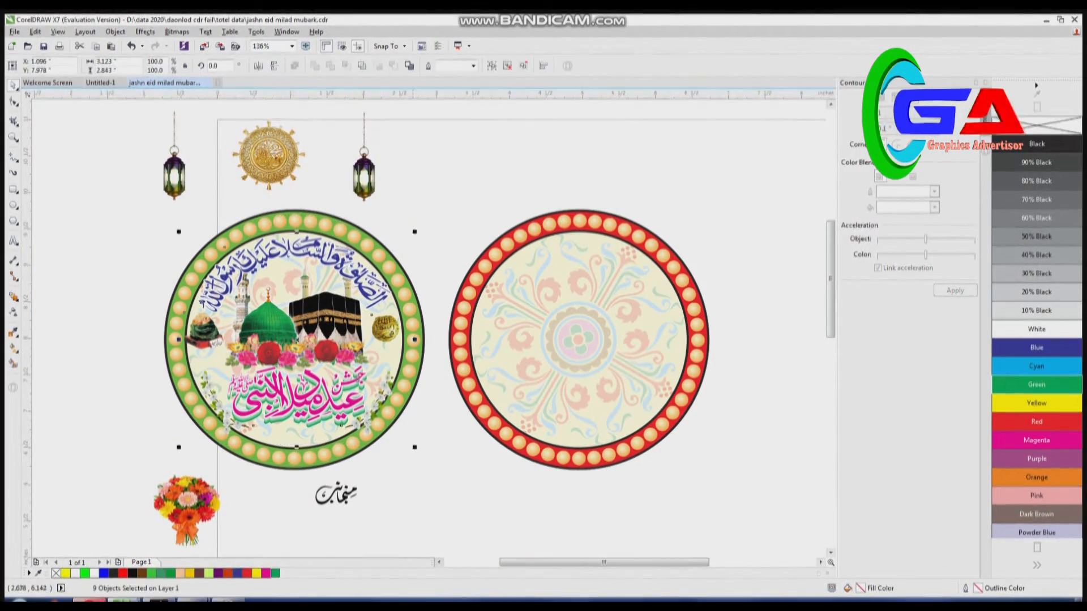
left_click_drag(346, 500, 393, 524)
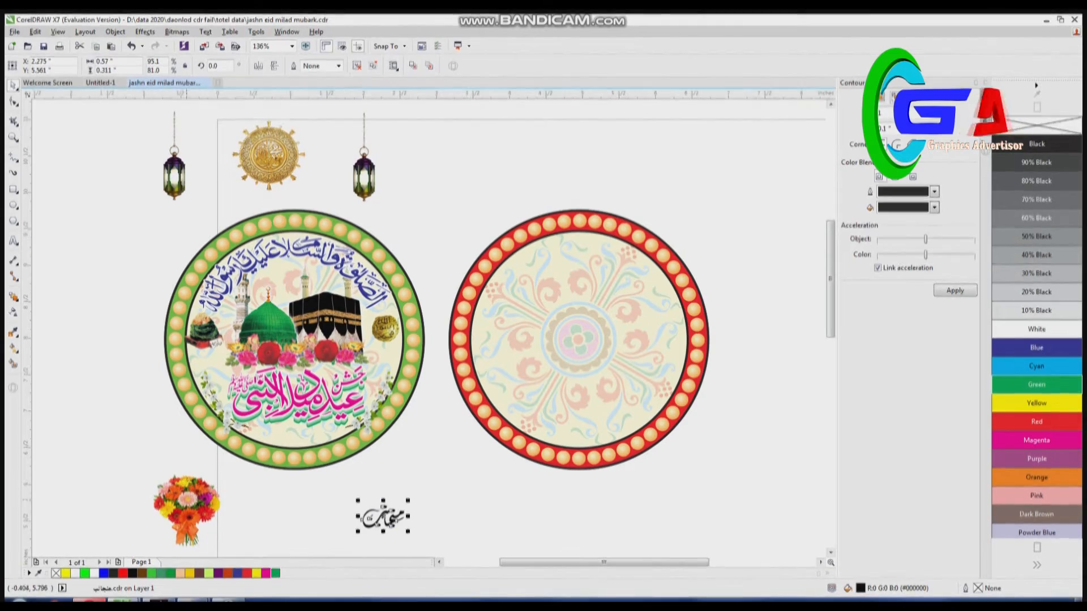
left_click_drag(187, 509, 204, 390)
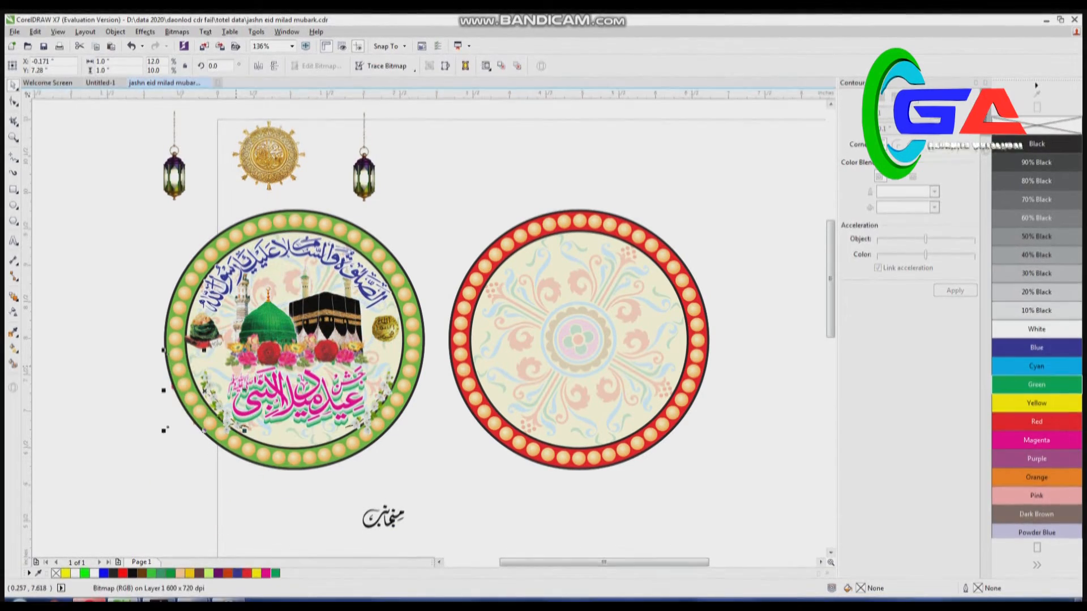
key("shift+Page_Up")
left_click_drag(244, 351, 382, 369)
right_click(382, 368)
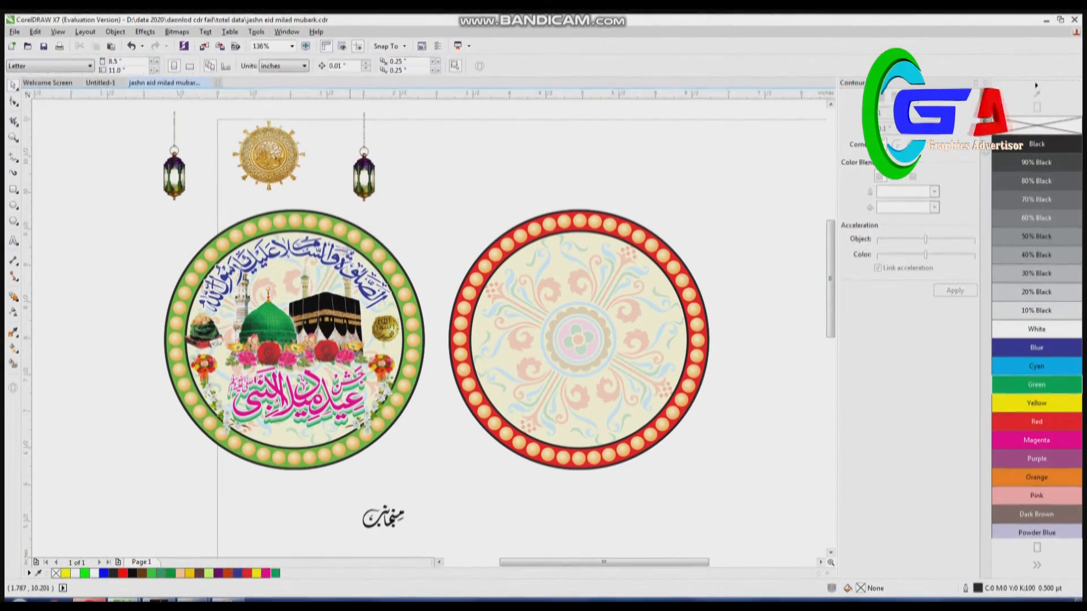
- Shrink the lantern pair and the gold medallion, and place them beneath the arched calligraphy with the medallion centred between the lanterns
left_click_drag(394, 106, 384, 138)
left_click_drag(301, 158, 320, 279)
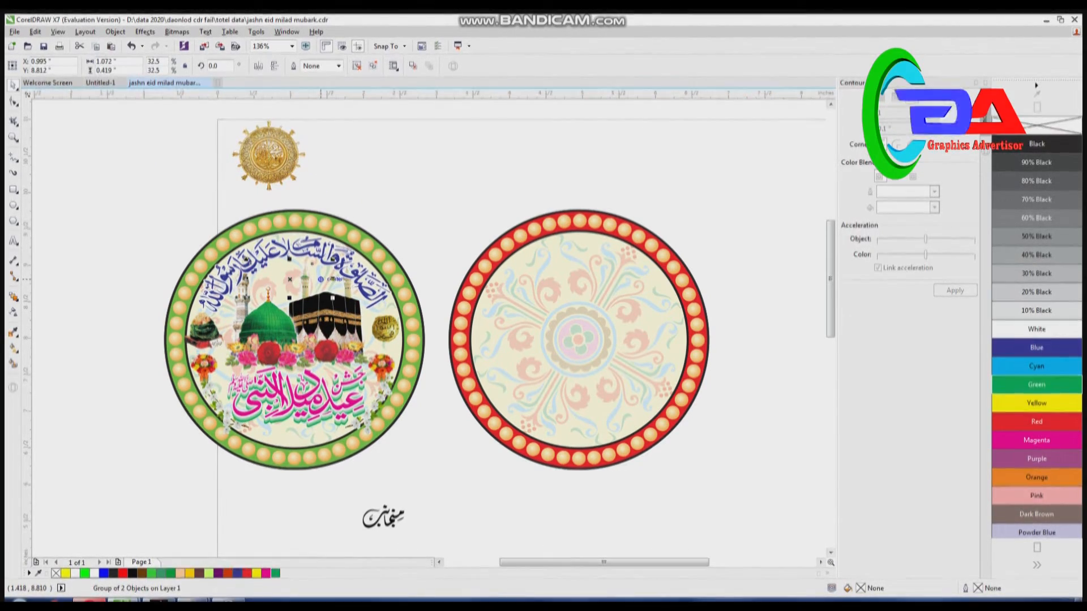
left_click_drag(284, 157, 302, 278)
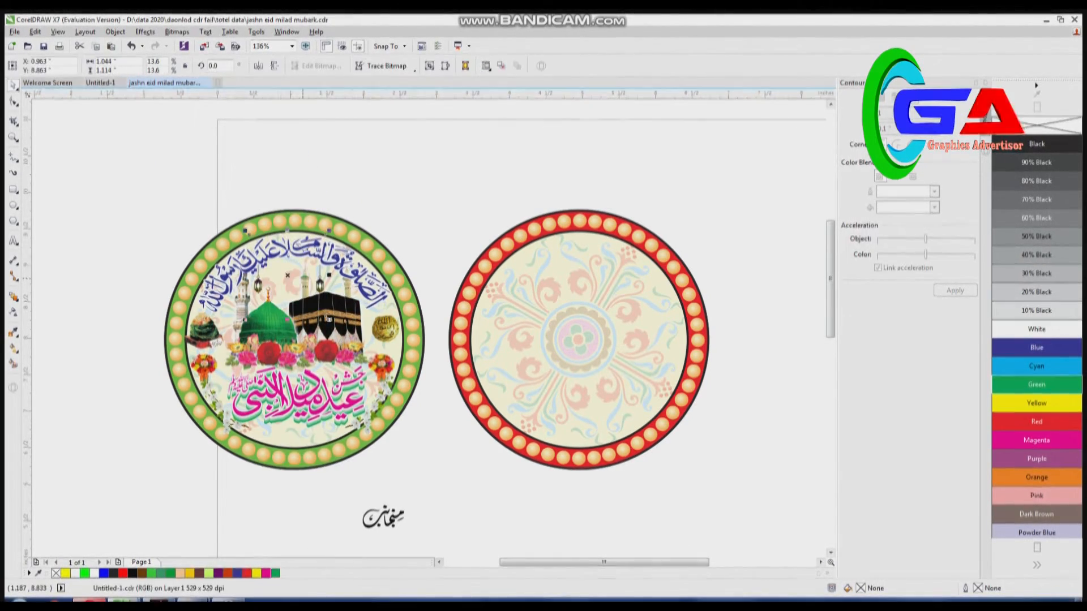
scroll(299, 278, "up", 2)
key("shift+Page_Up")
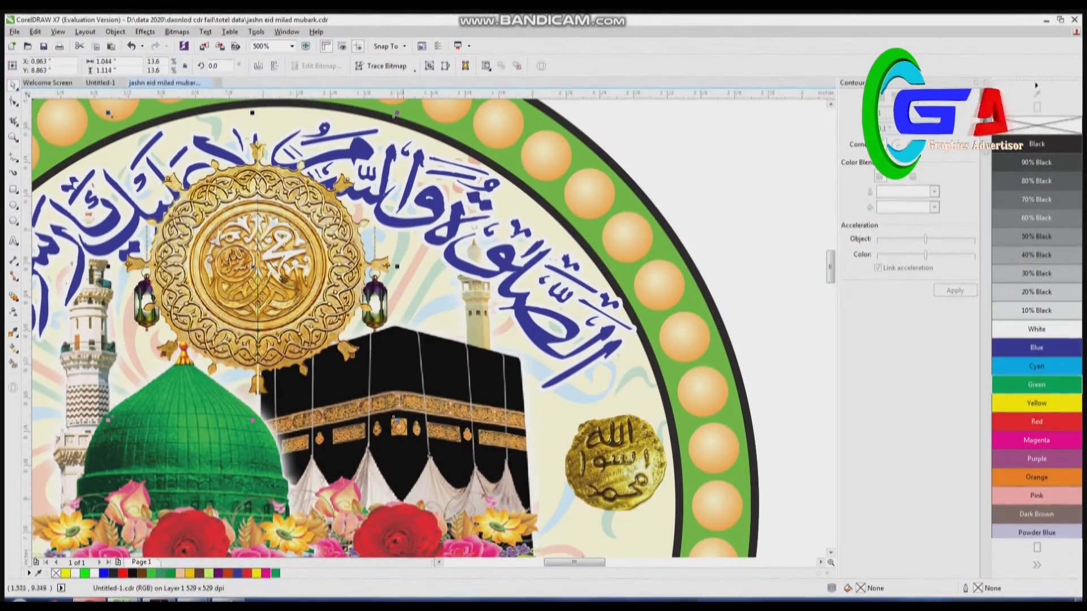
left_click_drag(395, 116, 316, 200)
left_click_drag(269, 257, 238, 261)
left_click_drag(358, 298, 360, 289)
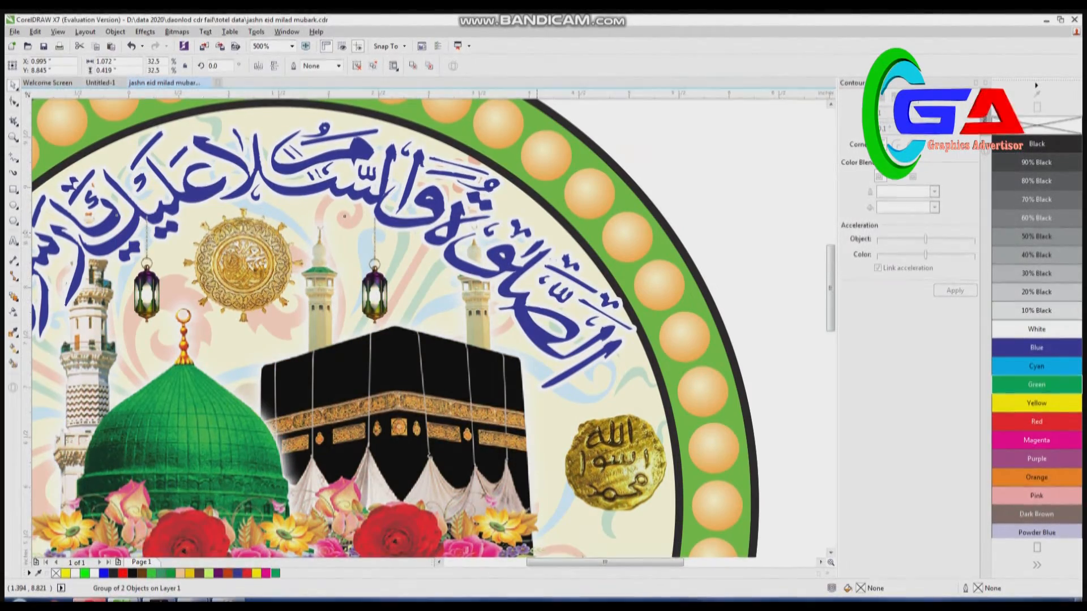
key("F4")
key("Escape")
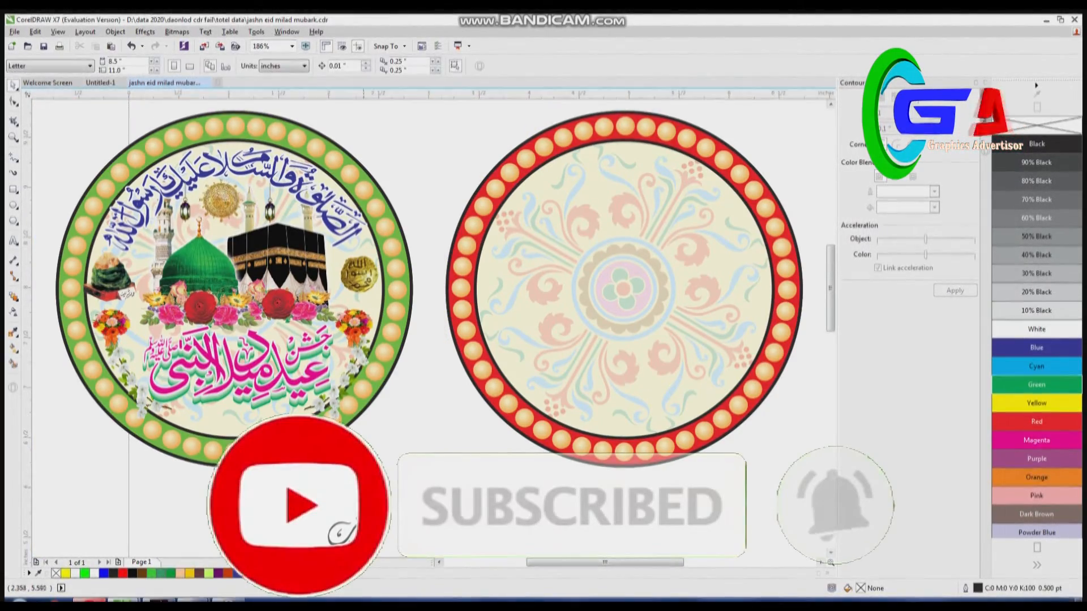
- Try the small black calligraphy at the bottom of the green circle's interior and delete it
left_click_drag(364, 541, 233, 420)
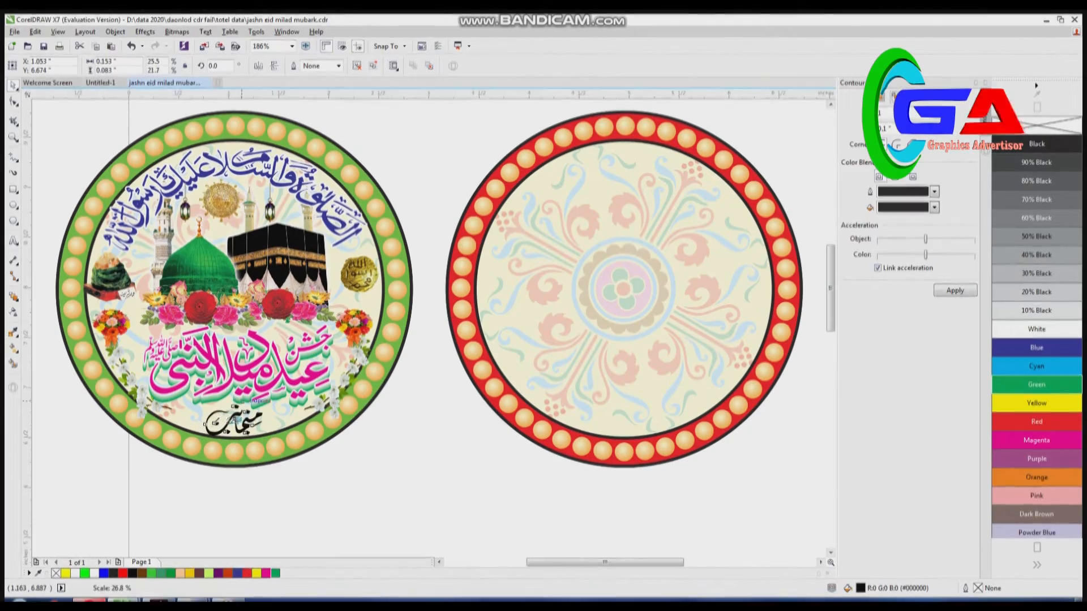
left_click_drag(237, 425, 233, 420)
key("Delete")
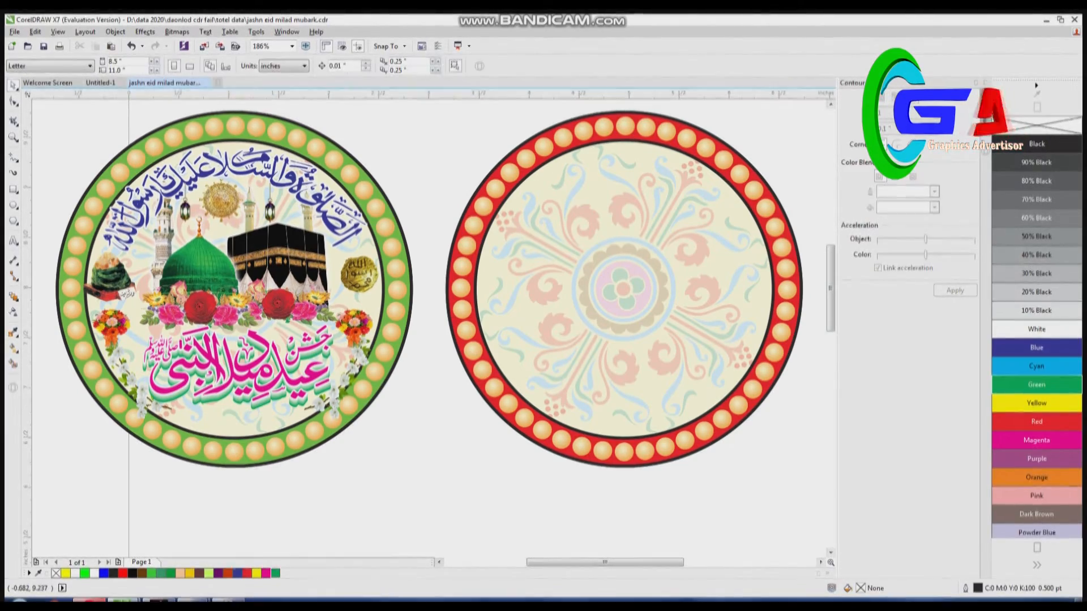
- Import the black Urdu contact-text artwork from the Bismillah (D:) drive and place it below the circles
left_click(15, 33)
left_click(51, 204)
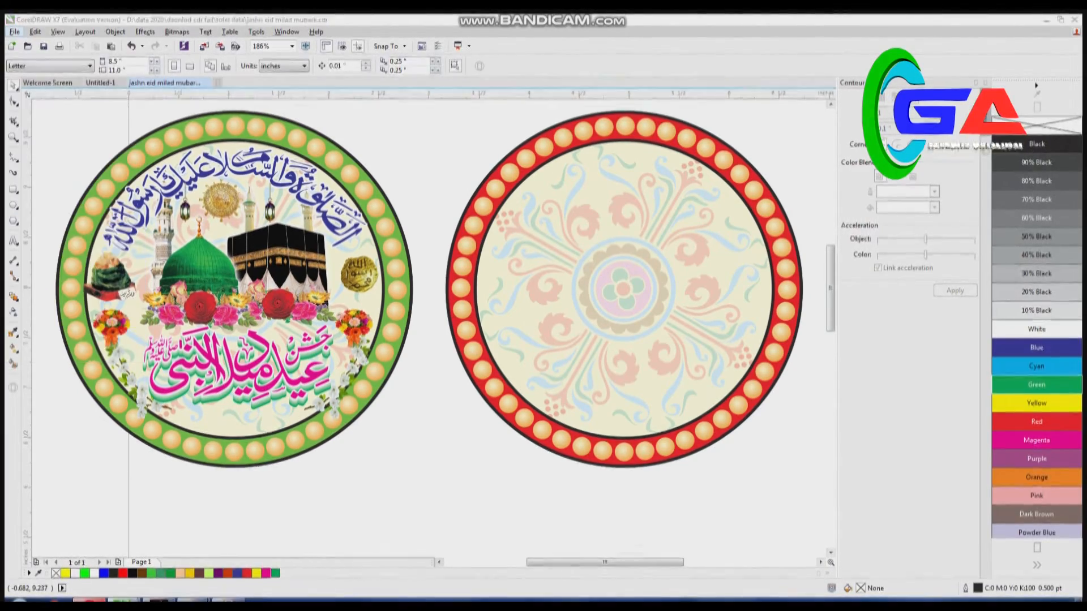
left_click(68, 275)
left_click(194, 273)
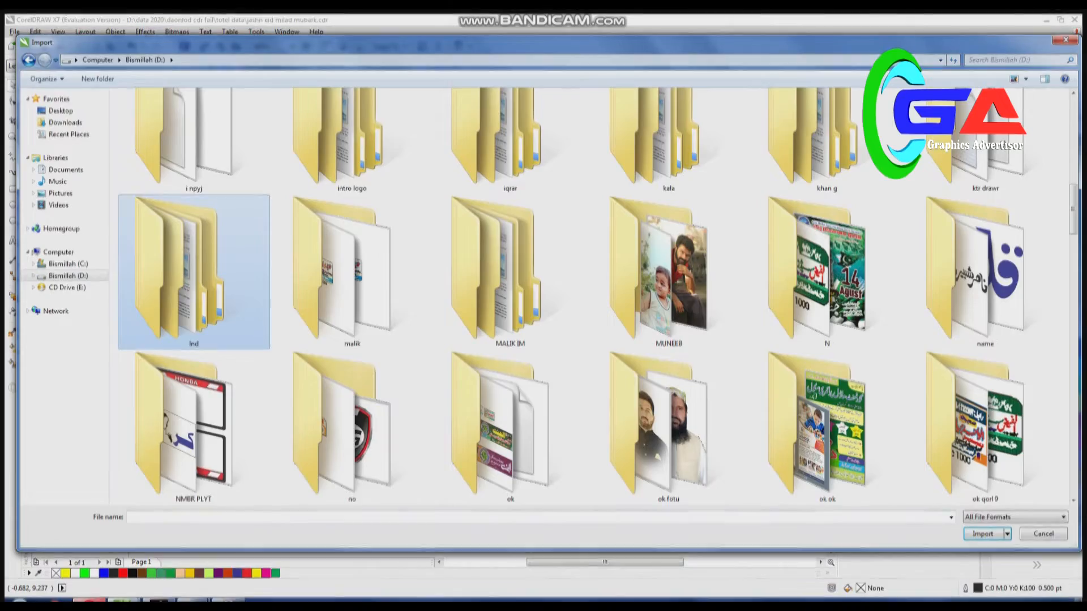
scroll(589, 294, "down", 10)
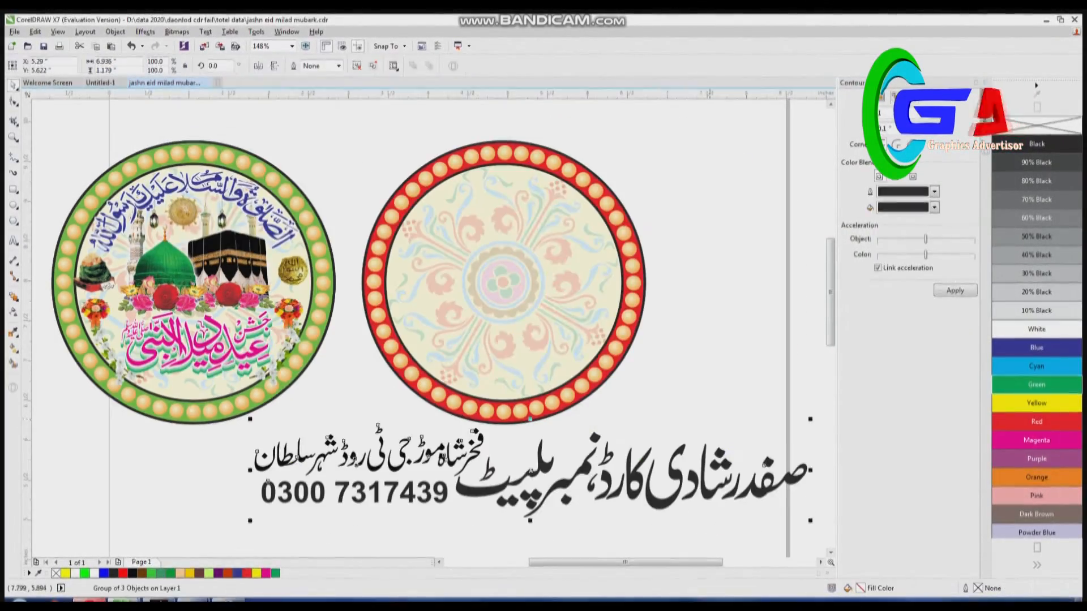
- Scale the imported contact text to about 0.79 inch wide and place it under the title inside the green circle
left_click_drag(811, 420, 562, 390)
left_click_drag(532, 471, 197, 386)
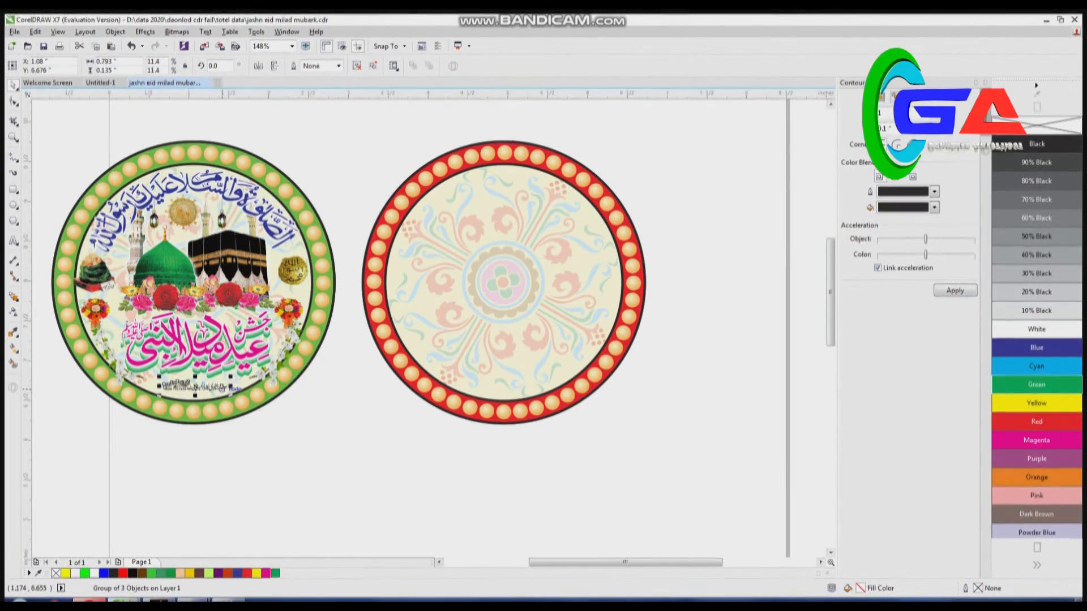
key("z")
left_click_drag(120, 330, 402, 481)
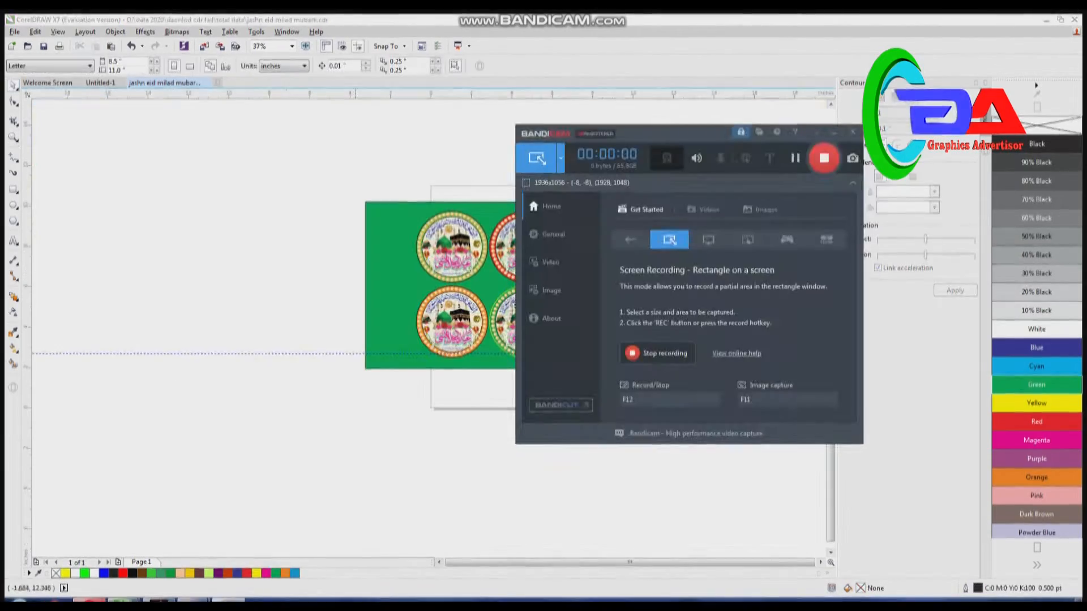
- Add artistic text with c, d and r on separate lines beside the green rectangle, enlarged to about 230 pt
key("F8")
left_click(221, 233)
type("c")
key("Return")
type("o")
key("Return")
type("r")
key("ctrl+space")
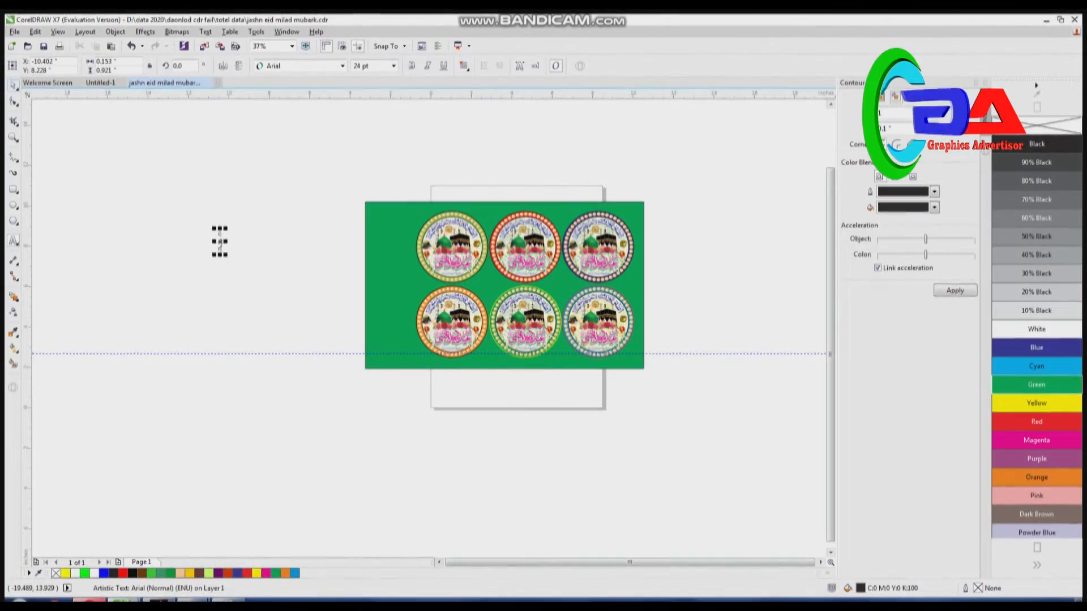
left_click_drag(227, 255, 238, 334)
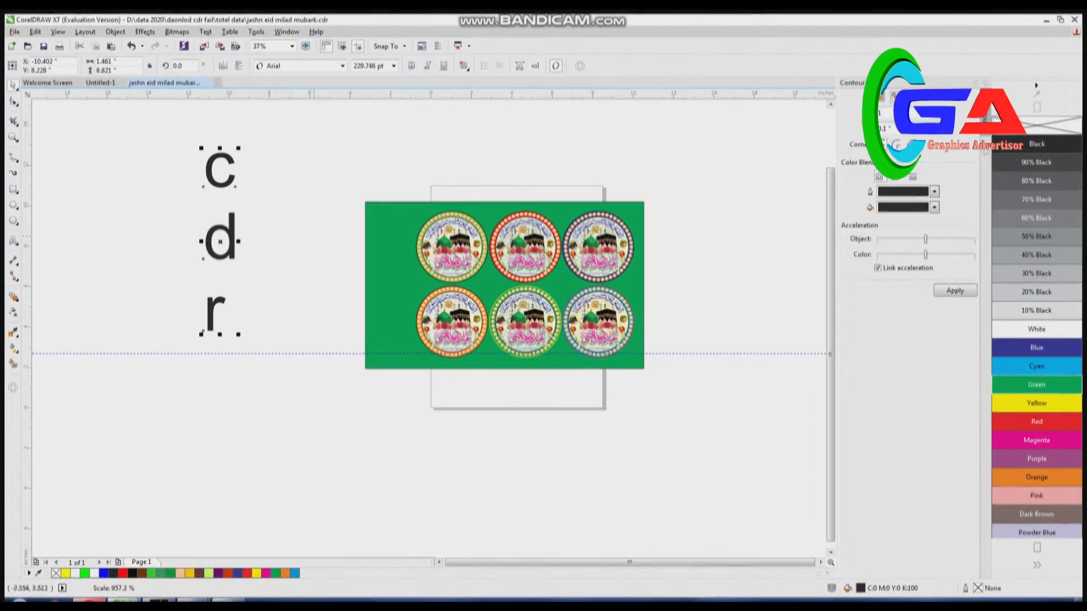
- Try Matura MT on the stacked c, d, r text and set its font to Arial Black
left_click(342, 66)
left_click(288, 122)
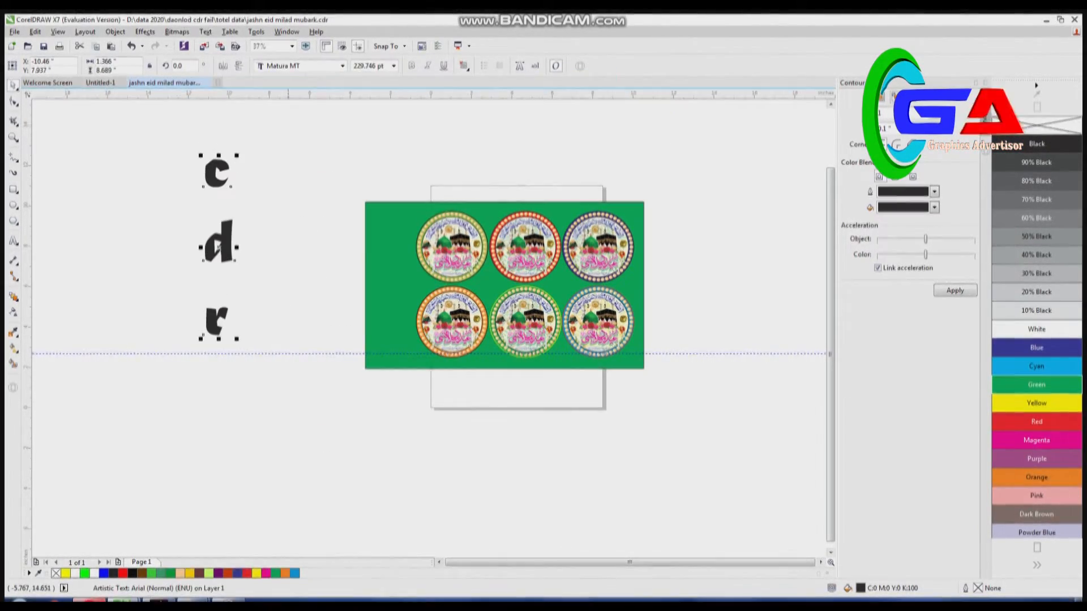
left_click(342, 66)
mouse_move(498, 94)
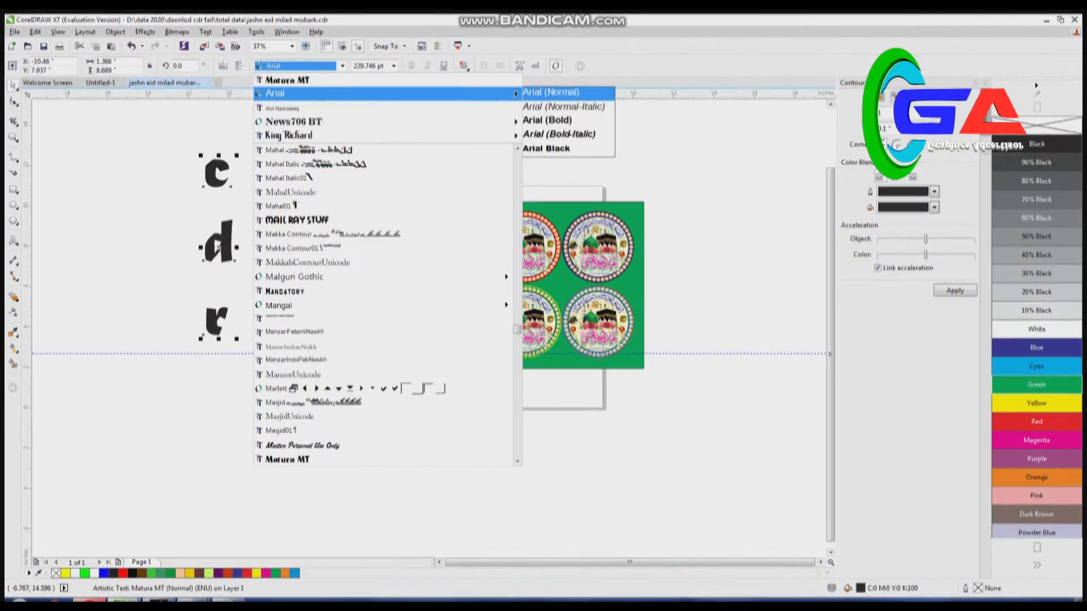
left_click(568, 148)
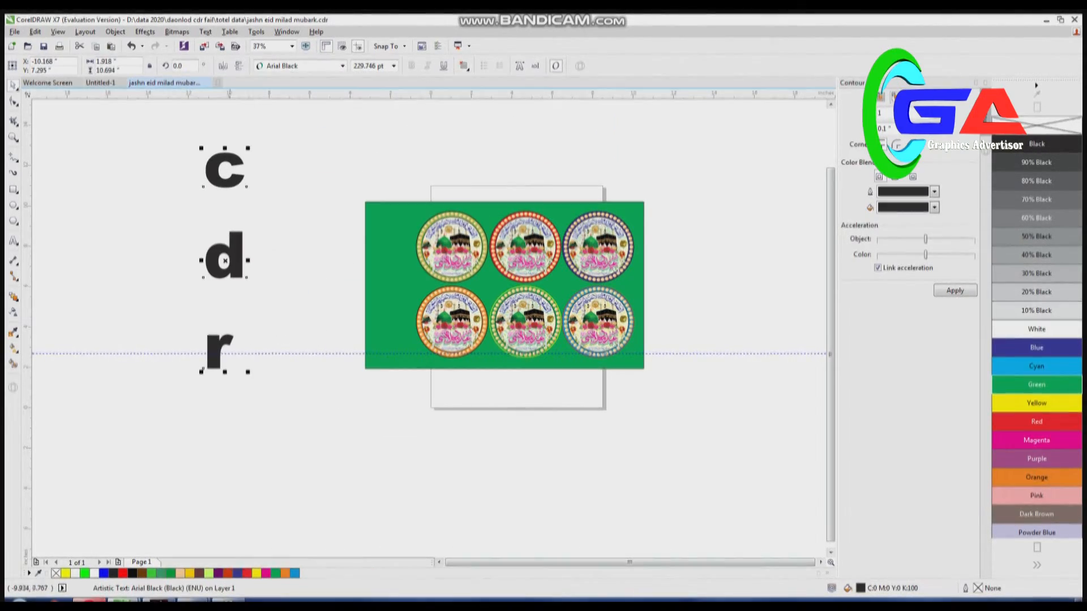
- Retype the stacked c, d, r text as capital letters C, D and R, one per line
key("F8")
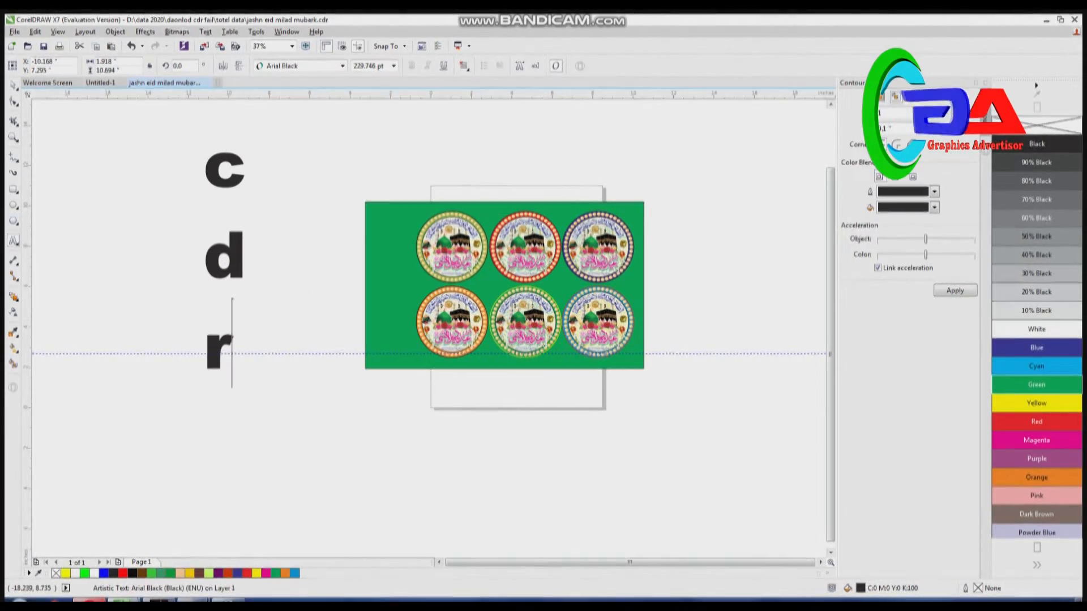
key("BackSpace")
type("R")
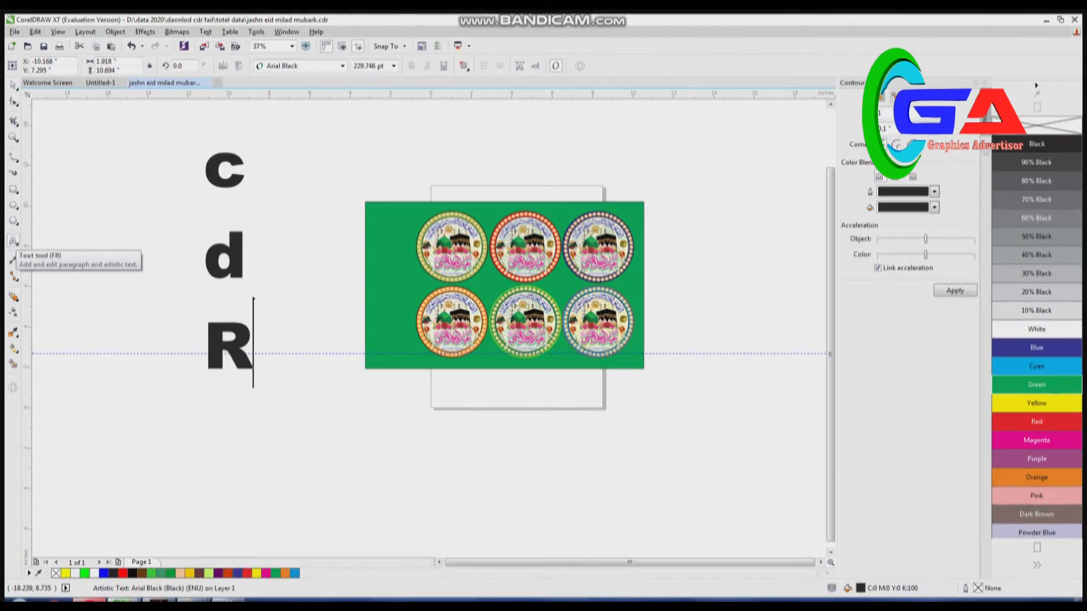
key("Up")
key("BackSpace")
type("D")
key("BackSpace")
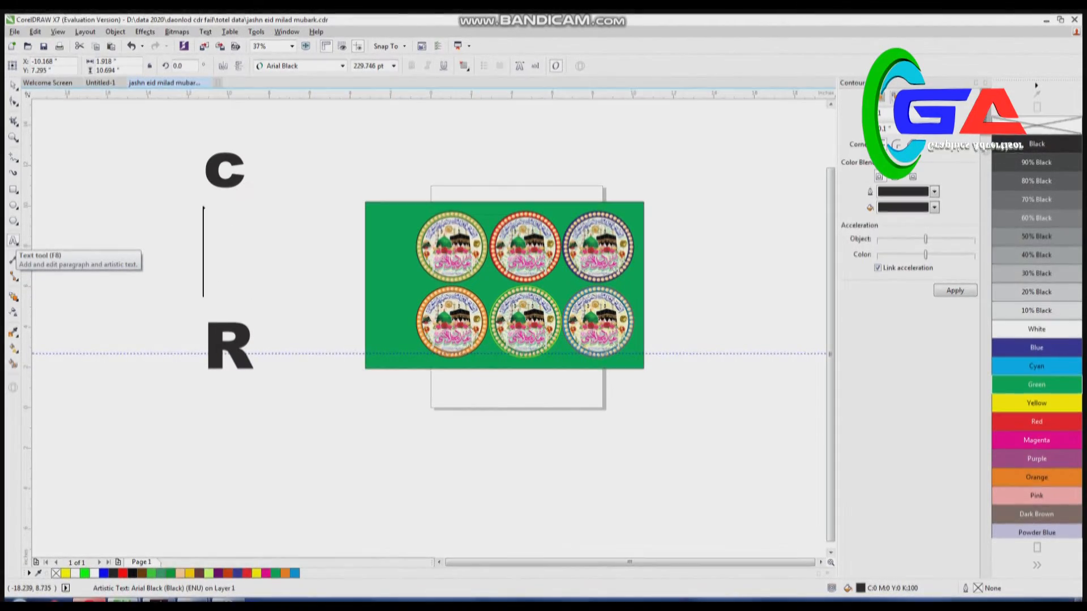
type("D")
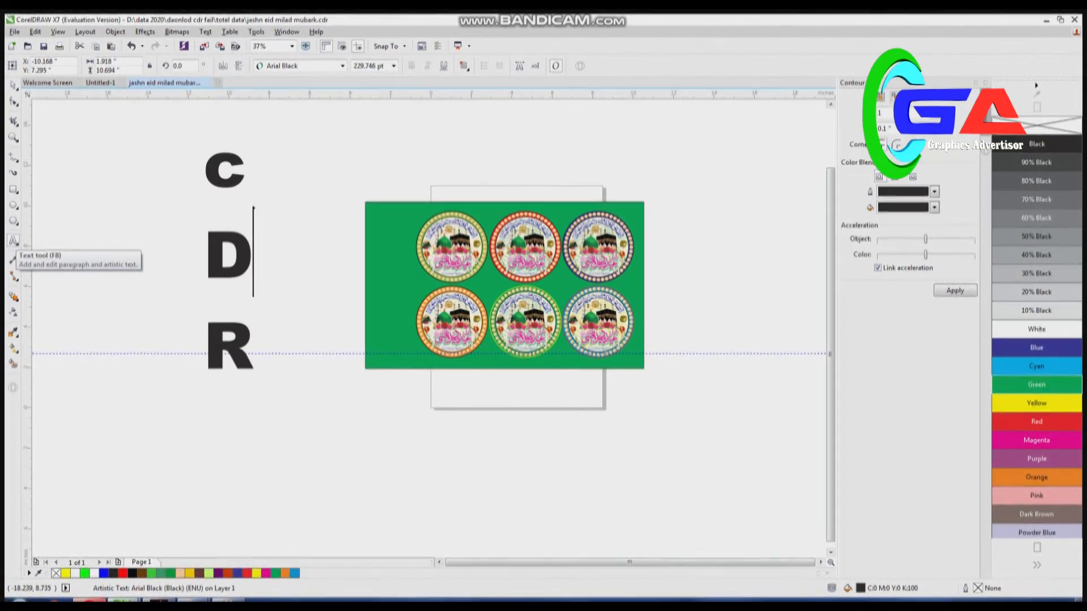
key("Up")
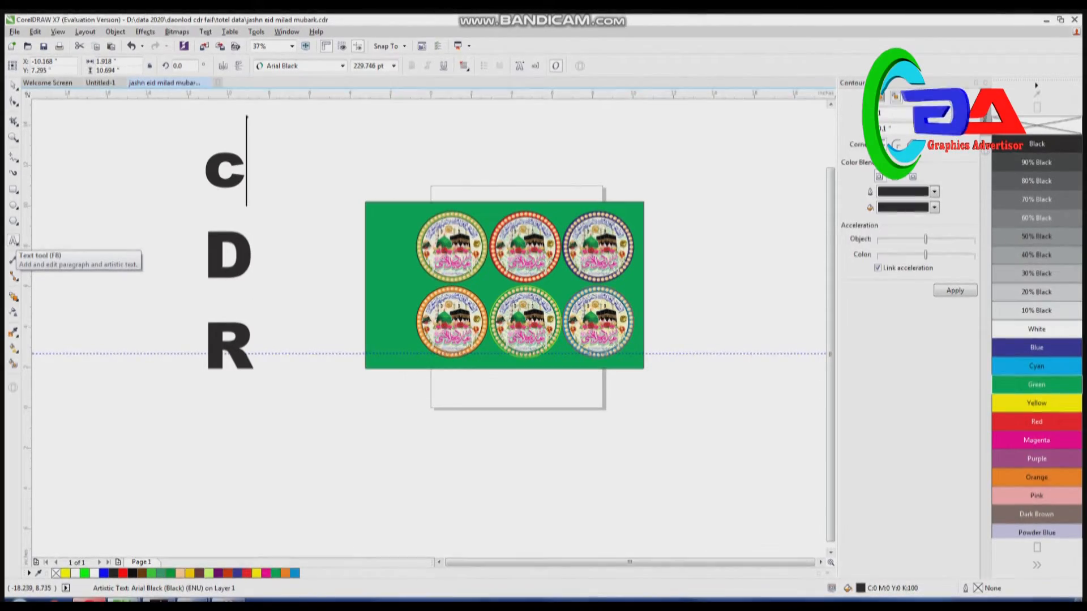
key("BackSpace")
key("Delete")
type("C")
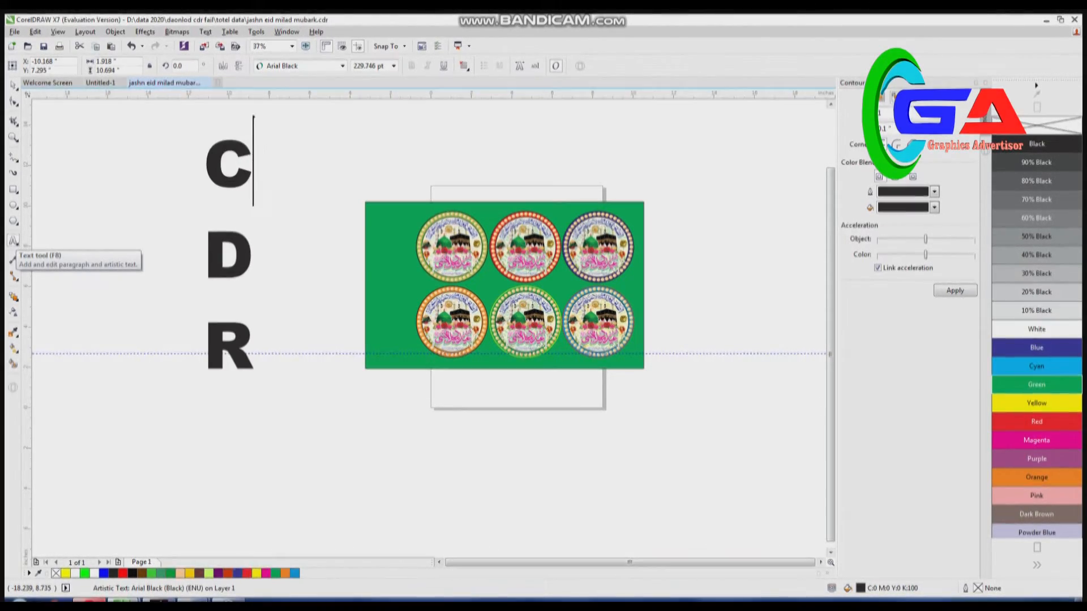
- Place the stacked C, D, R text on the green rectangle beside the badges, scale it to about 128 pt and fill it yellow
key("ctrl+space")
left_click_drag(240, 256, 410, 268)
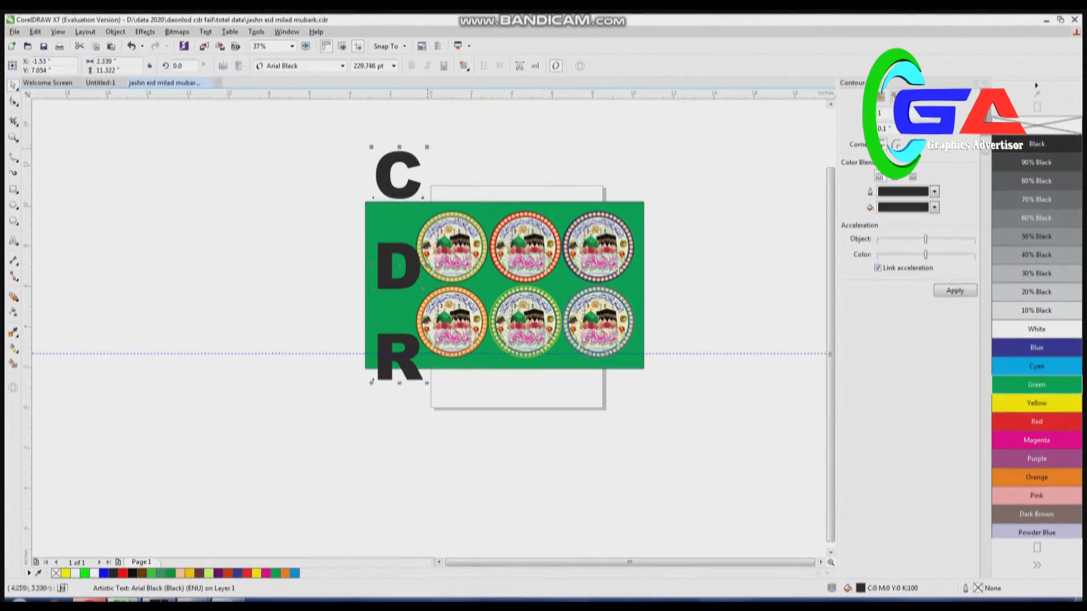
left_click_drag(427, 150, 395, 242)
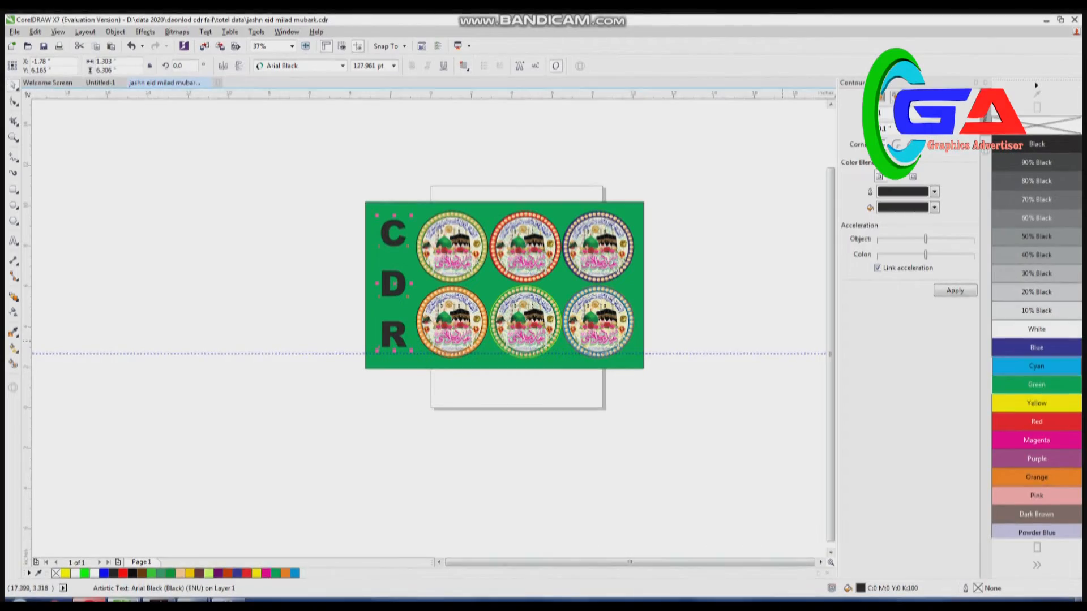
left_click(1036, 366)
left_click(1036, 403)
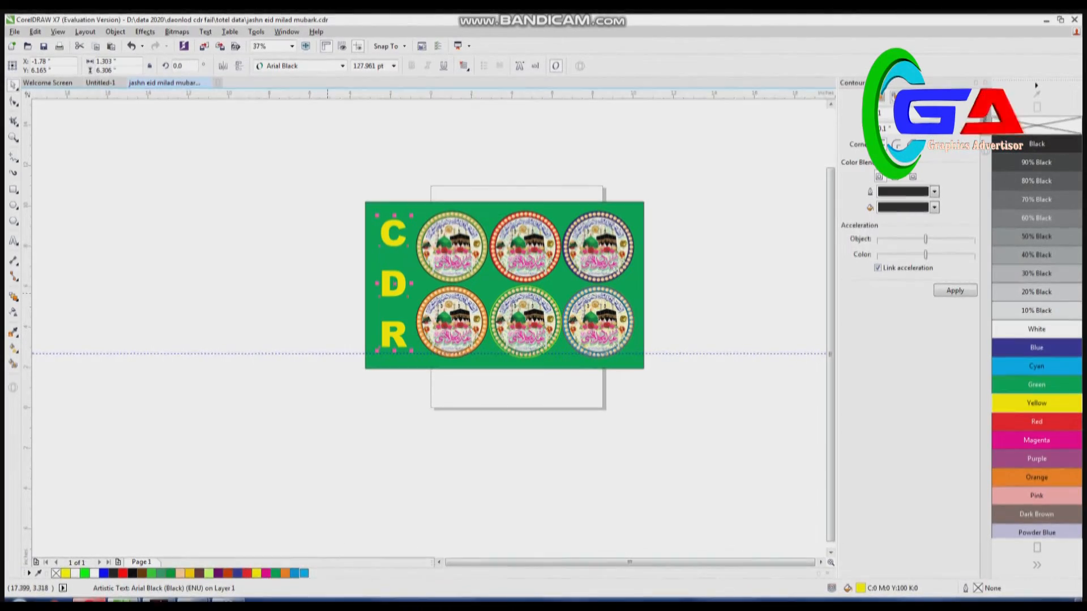
- Change the background rectangle's fill to a darker green
left_click(327, 293)
left_click(639, 212)
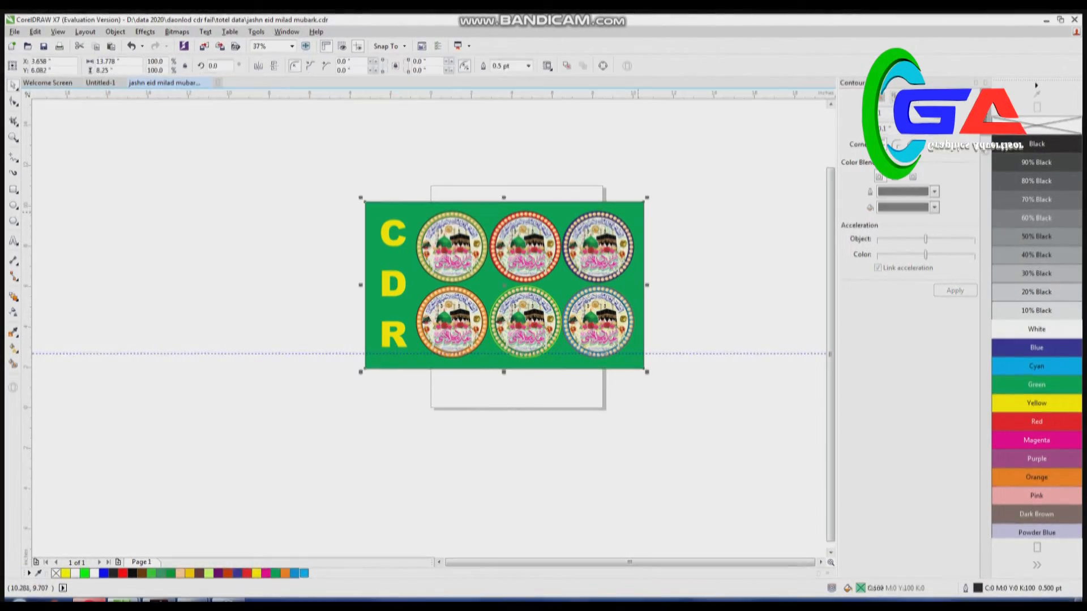
double_click(860, 588)
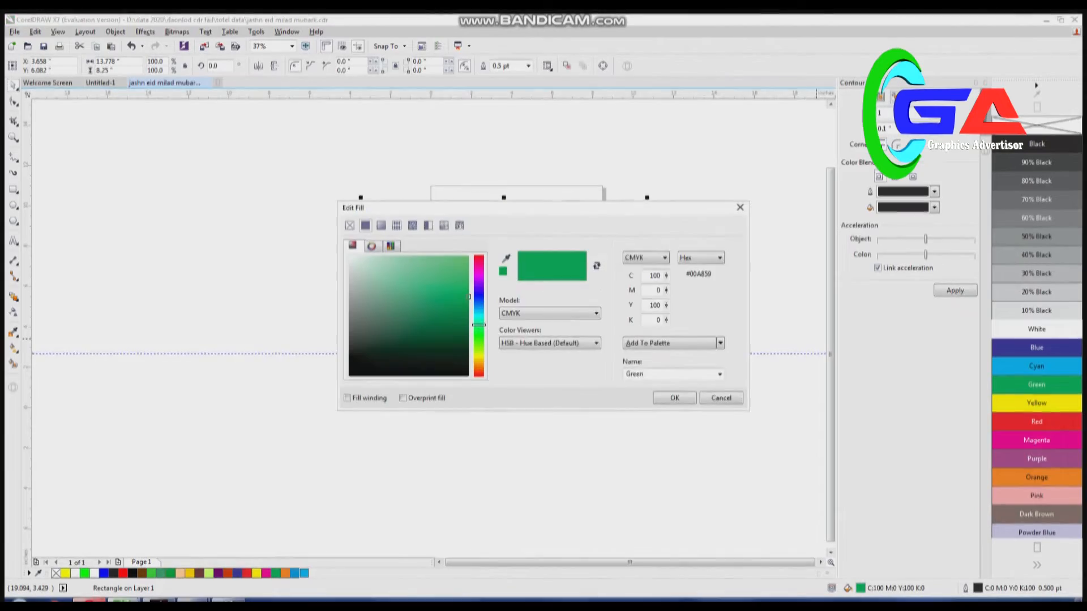
left_click_drag(462, 297, 457, 320)
left_click(673, 398)
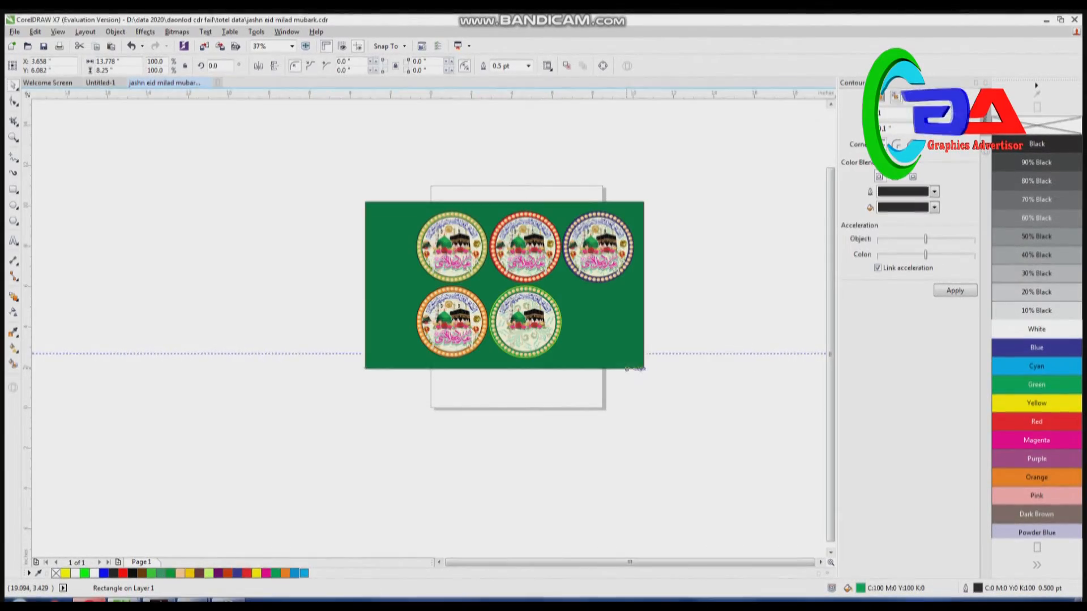
- Recolour the stacked C, D, R text to white
left_click(344, 288)
left_click(393, 286)
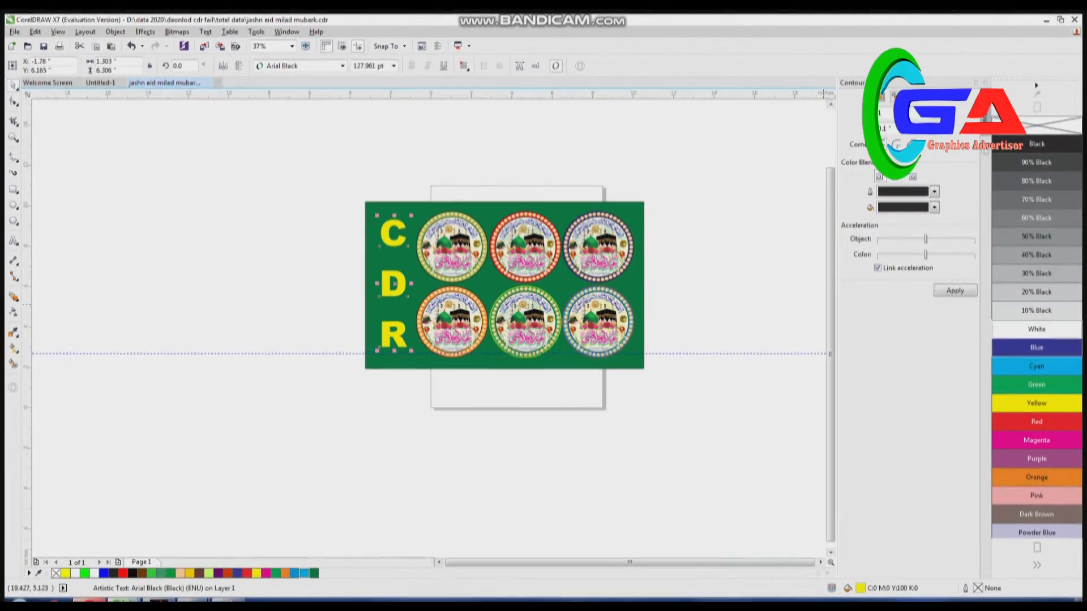
left_click(1037, 329)
- Save the drawing to the Desktop as jashn eid milad mubark in CMX - Corel Presentation Exchange Legacy format
left_click_drag(793, 478, 794, 478)
left_click(14, 31)
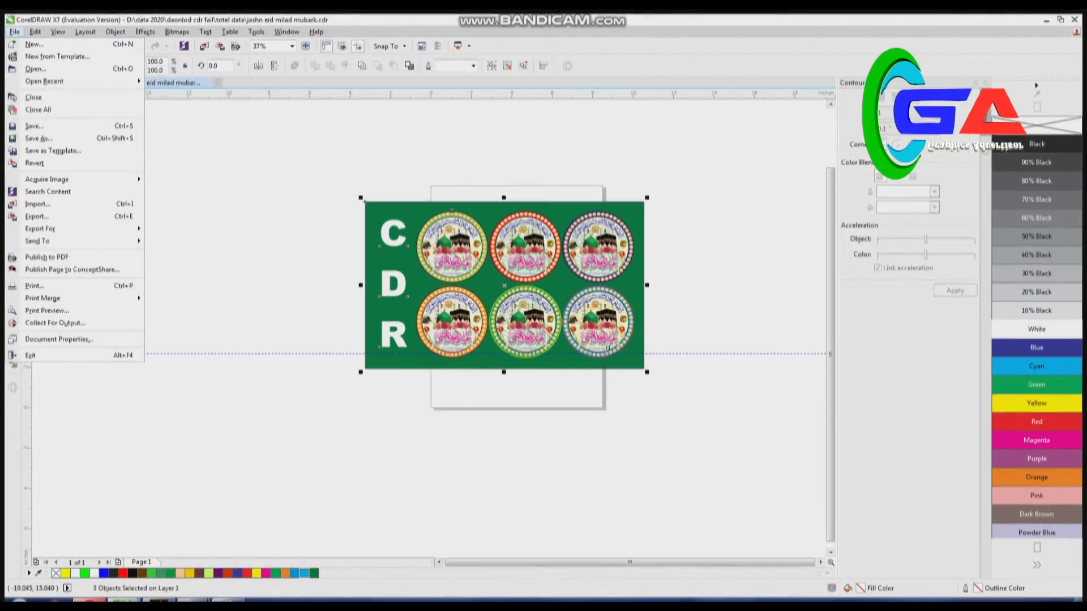
left_click(35, 139)
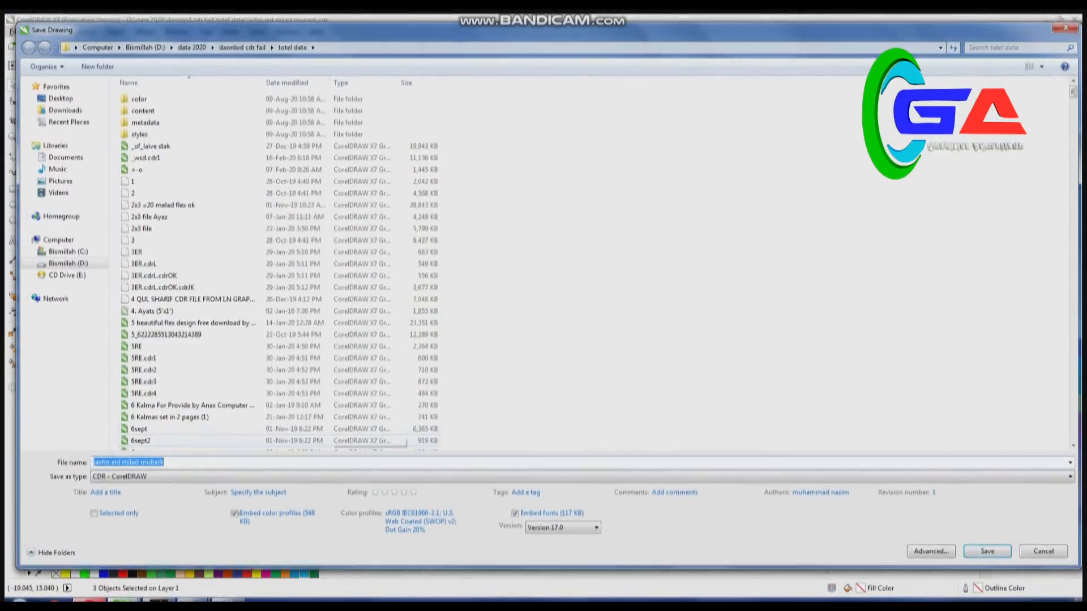
left_click(61, 98)
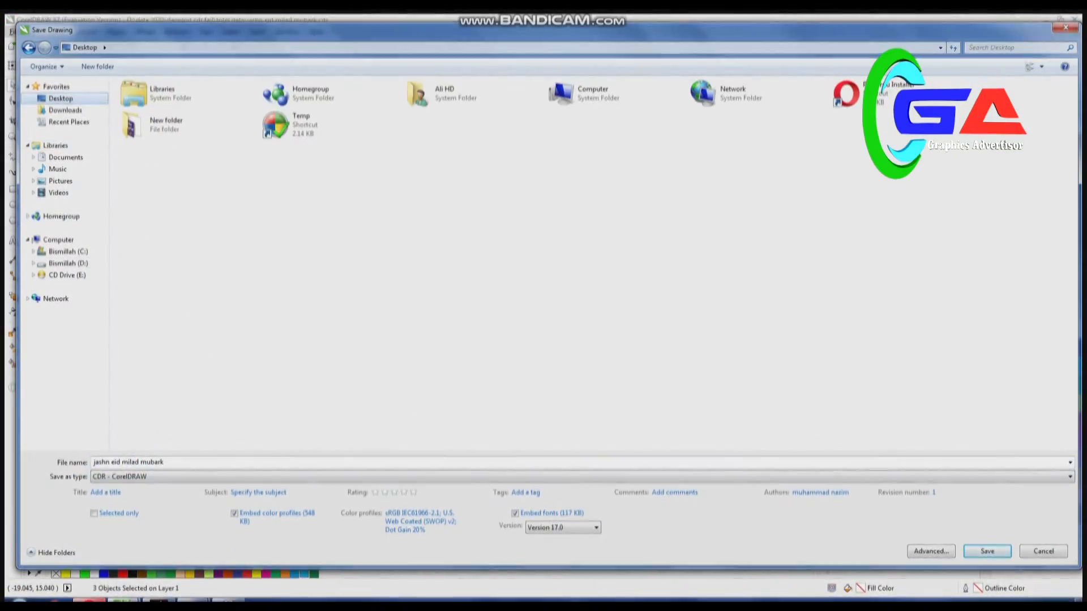
left_click(170, 477)
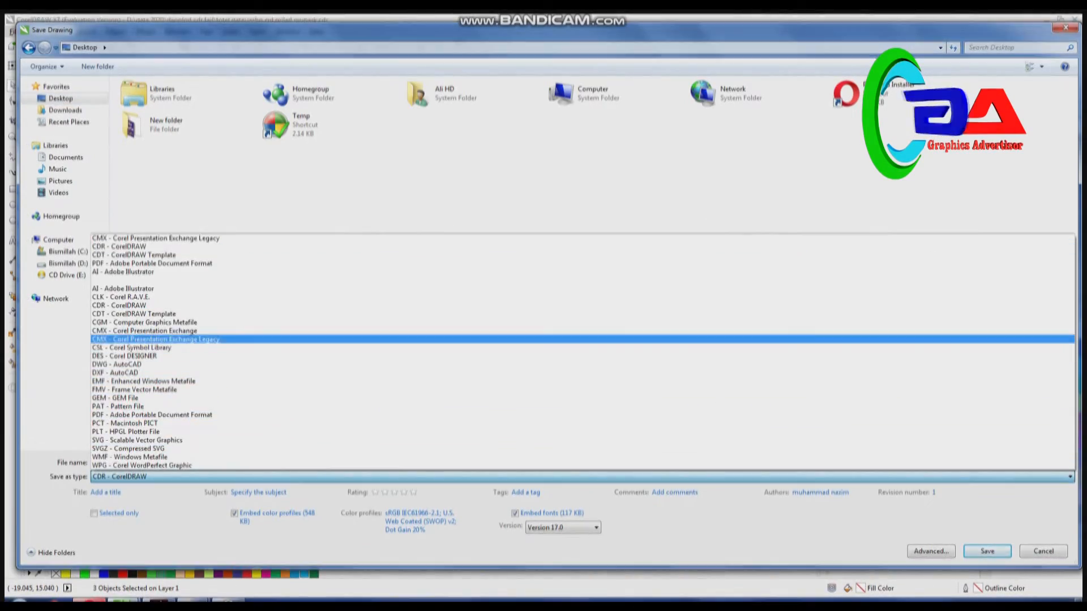
left_click(155, 340)
left_click(986, 536)
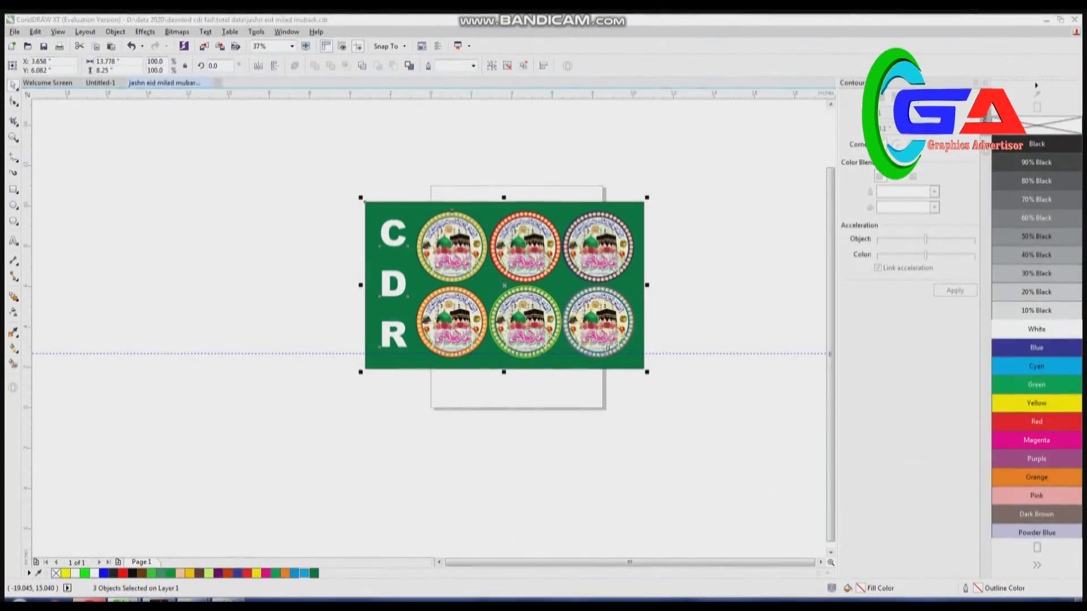
left_click(228, 601)
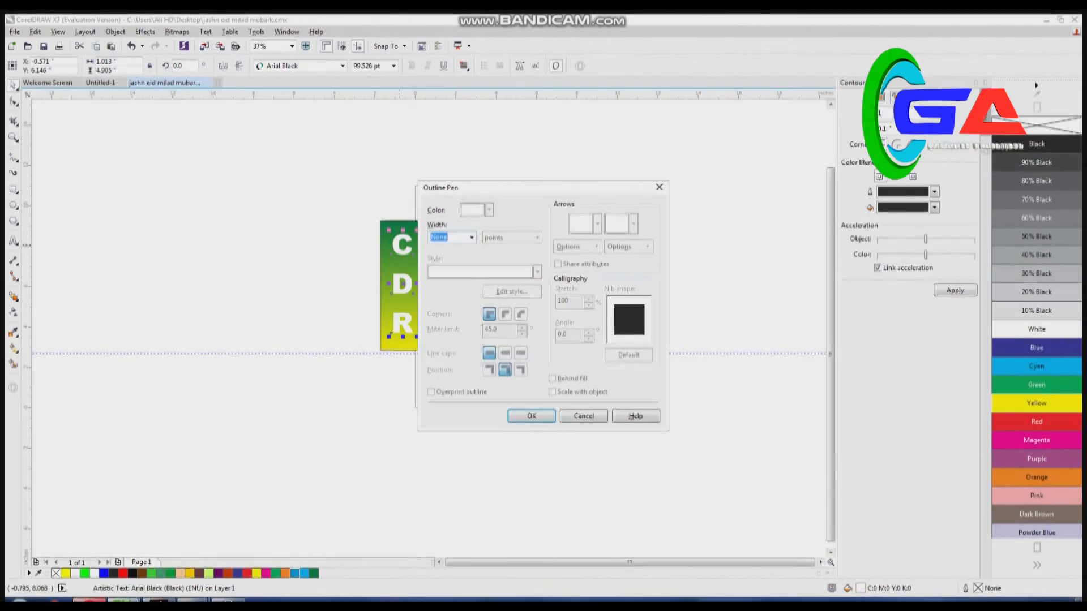
left_click(471, 238)
left_click(436, 325)
left_click(571, 378)
left_click(531, 416)
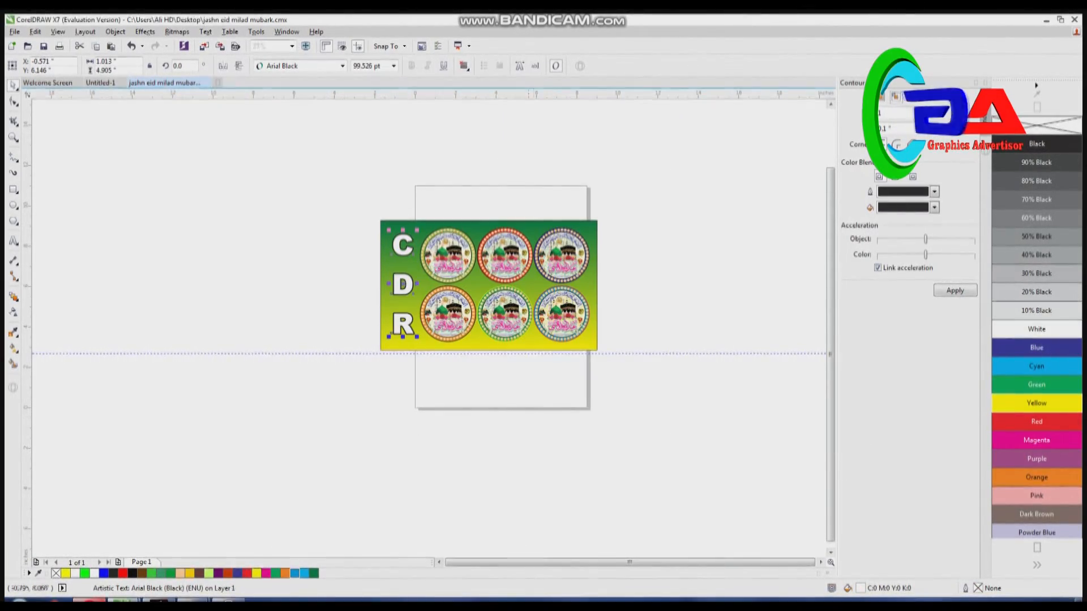
- Fill the stacked C, D, R text with red and colour its outline white
left_click(1036, 422)
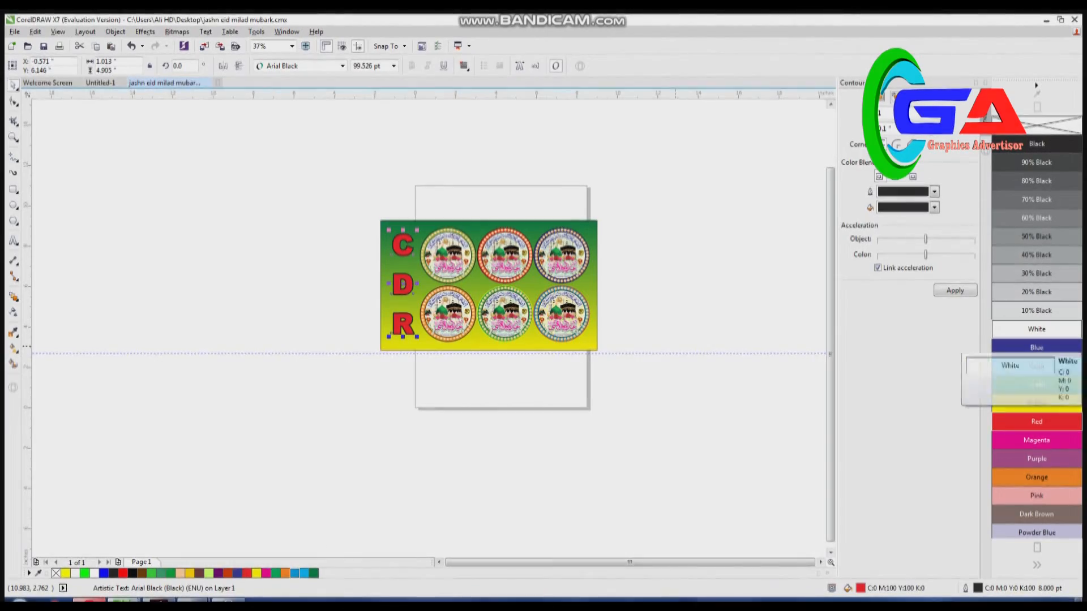
right_click(1036, 329)
- Export the whole badge layout to the Desktop as the JPEG jashn eid milad mubarkHG in RGB Color (24-bit) mode
left_click_drag(257, 184, 737, 435)
key("ctrl+e")
key("End")
type("00")
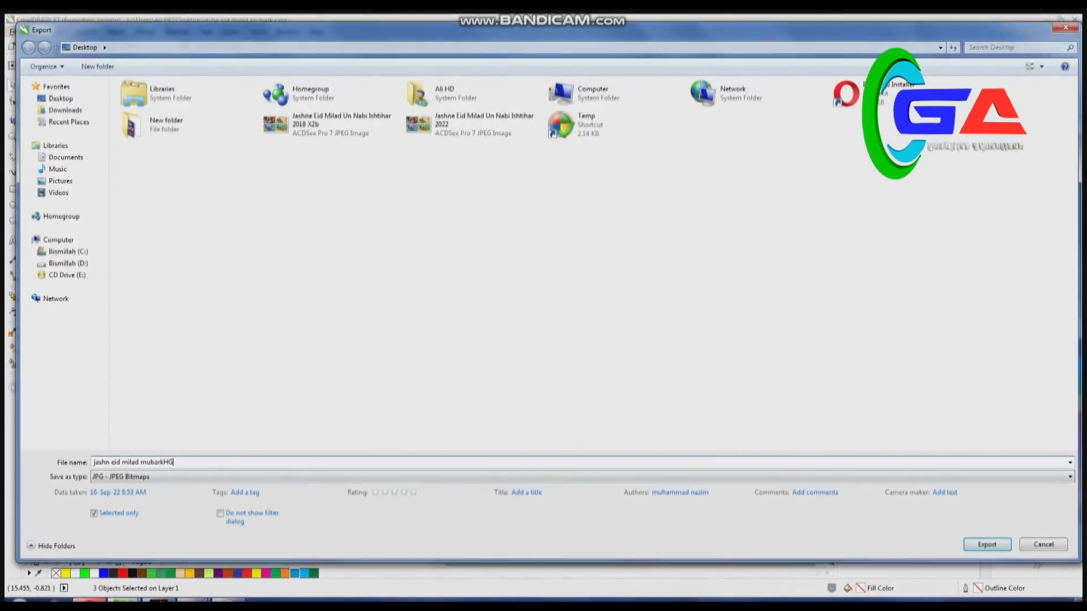
key("Return")
left_click(733, 190)
left_click(720, 209)
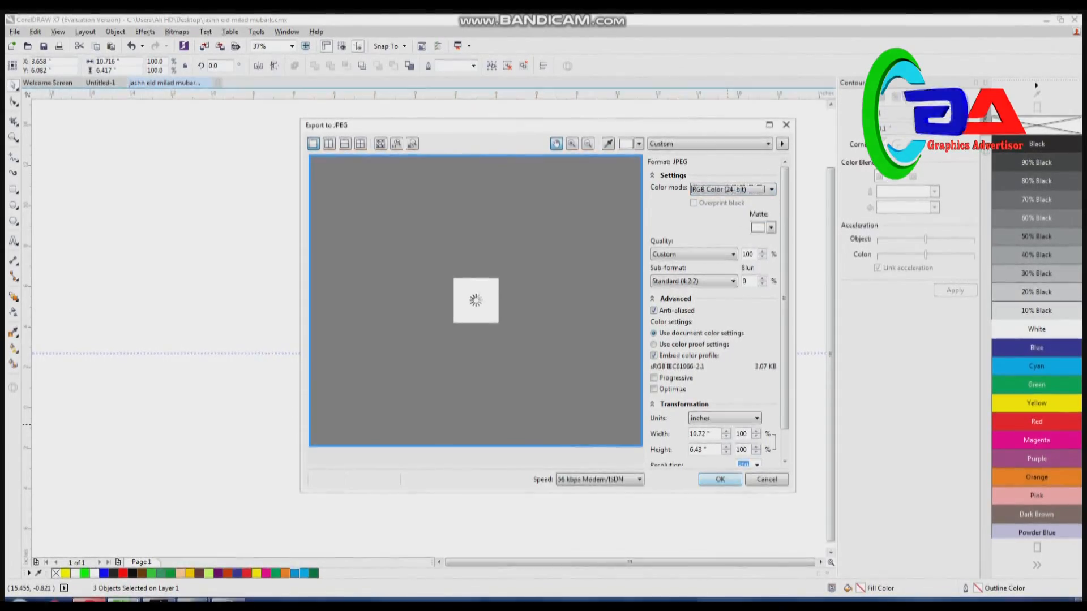
key("Return")
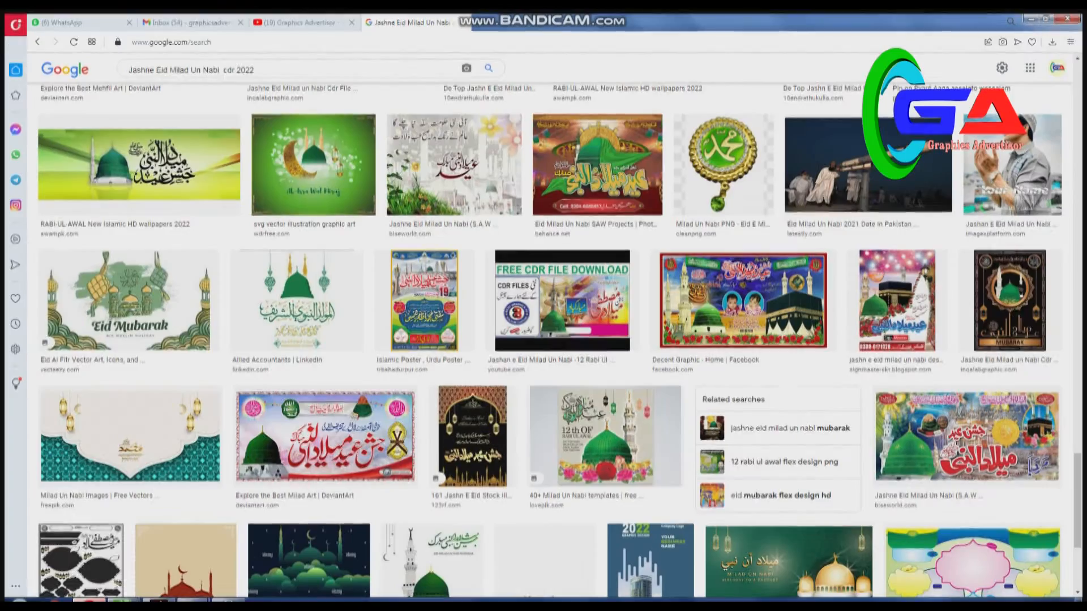